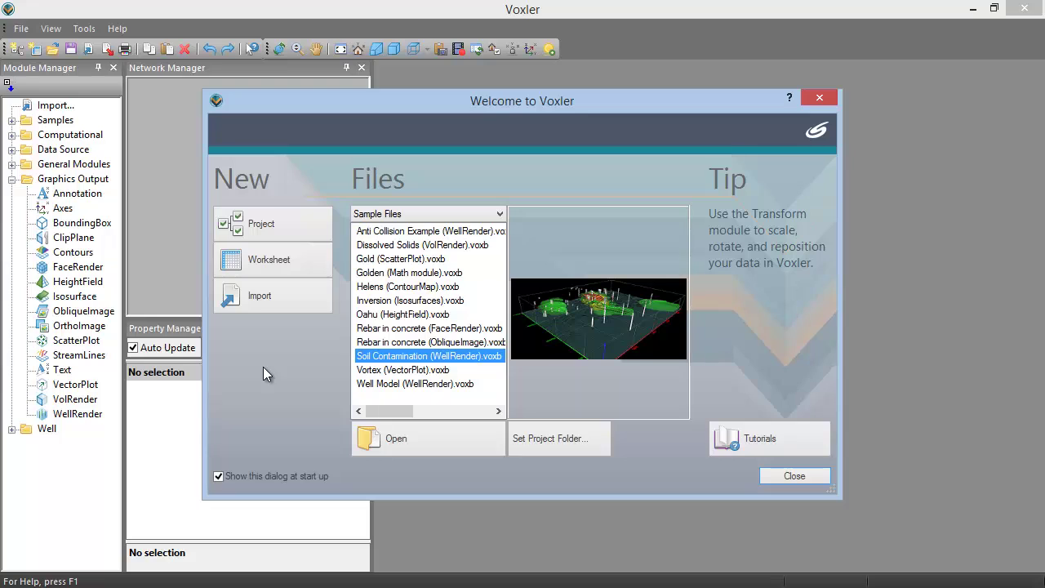
Open the Soil Contamination sample project and select the Soil Contamination.dat data source
{"action": "left_click", "coordinate": [454, 441]}
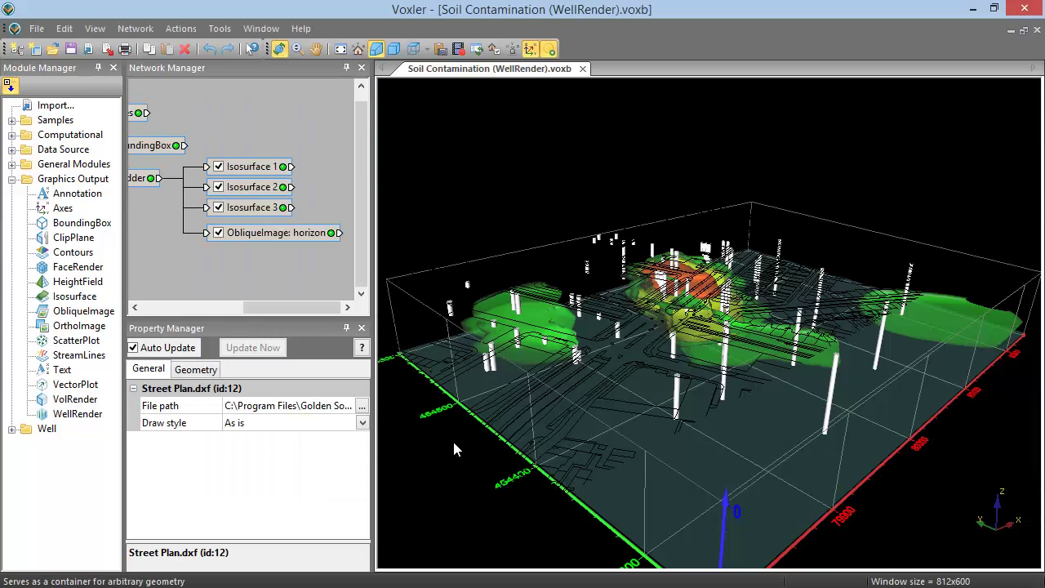
{"action": "left_click_drag", "start_coordinate": [288, 308], "coordinate": [196, 307]}
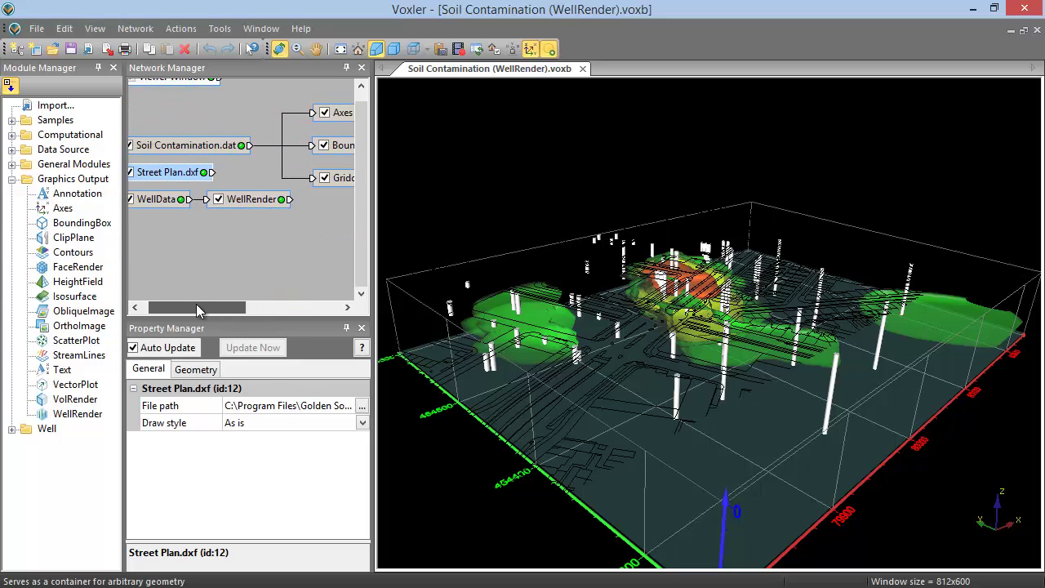
{"action": "left_click", "coordinate": [192, 147]}
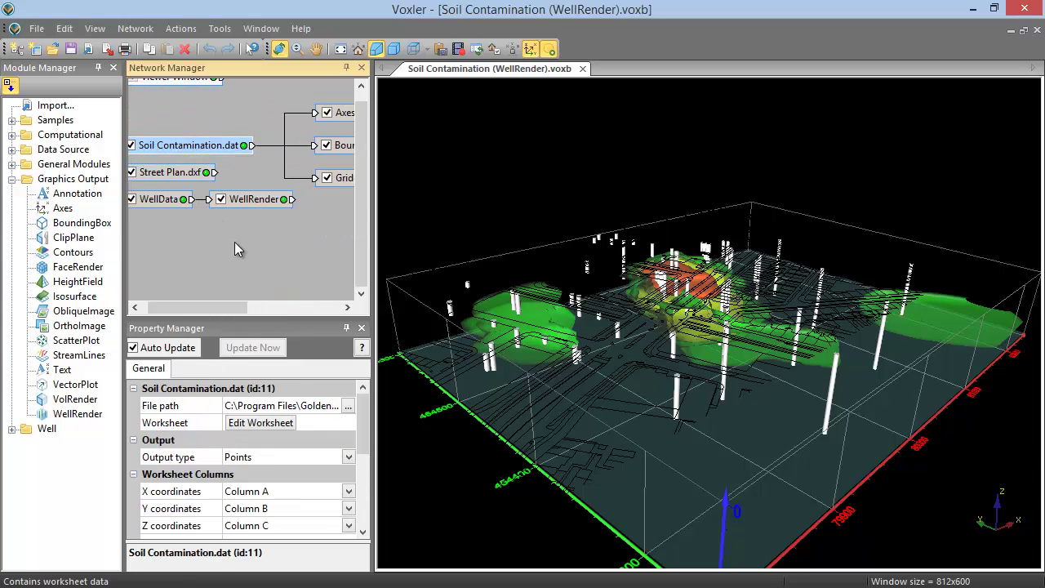
Open the Soil Contamination.dat worksheet and collapse the side panes so it fills the window
{"action": "left_click", "coordinate": [290, 423]}
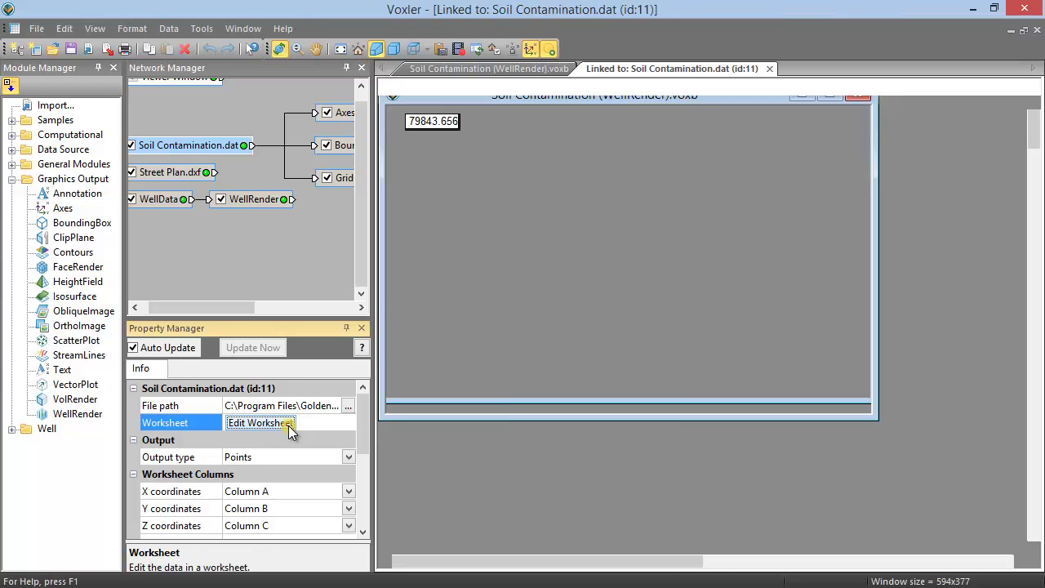
{"action": "left_click", "coordinate": [347, 328]}
{"action": "left_click", "coordinate": [365, 68]}
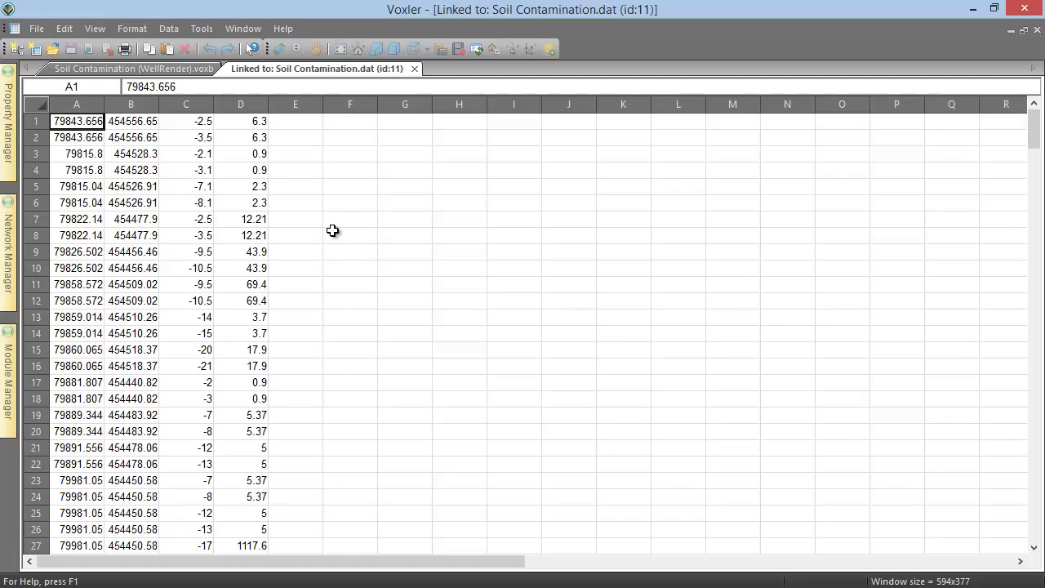
Open Anti collision data.xlsx from the Samples folder via File > Open
{"action": "left_click", "coordinate": [41, 30]}
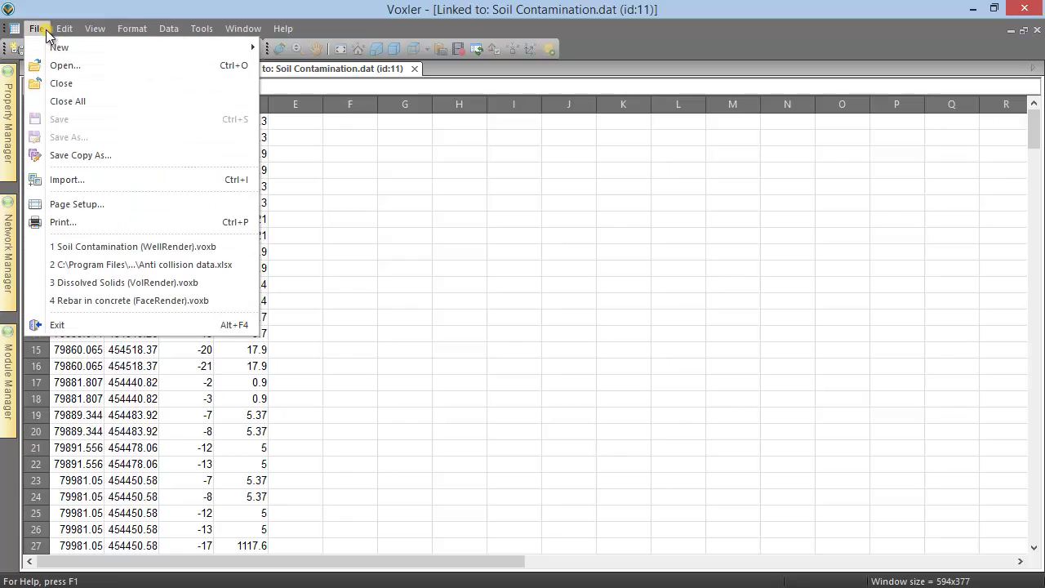
{"action": "left_click", "coordinate": [108, 68]}
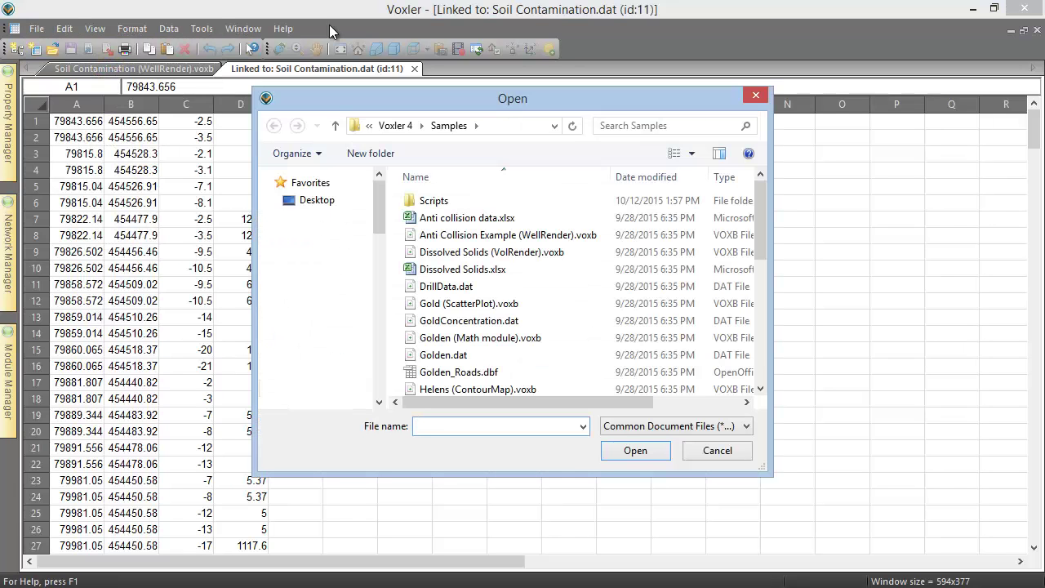
{"action": "left_click", "coordinate": [595, 219]}
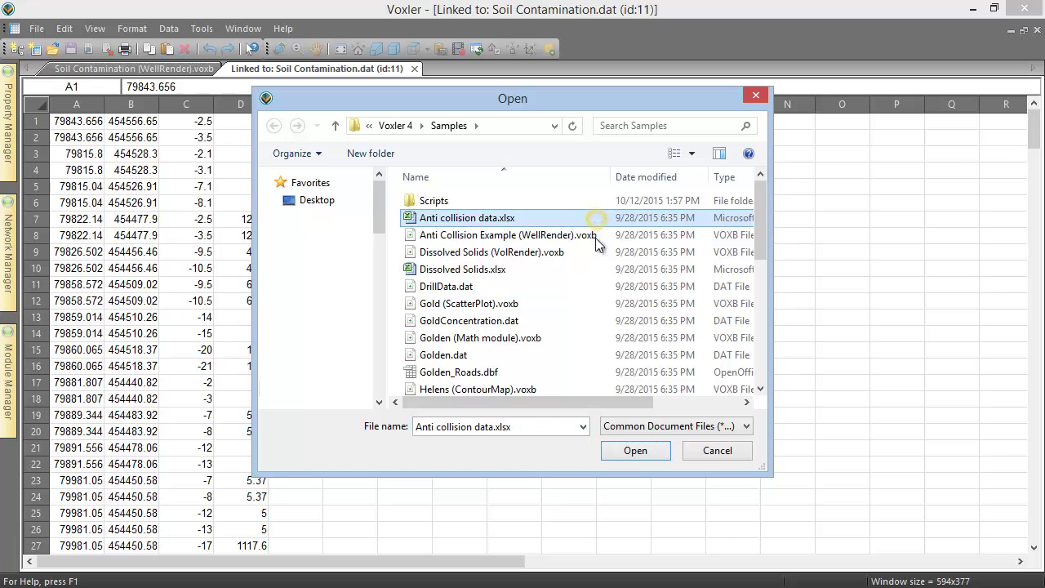
{"action": "left_click", "coordinate": [635, 450]}
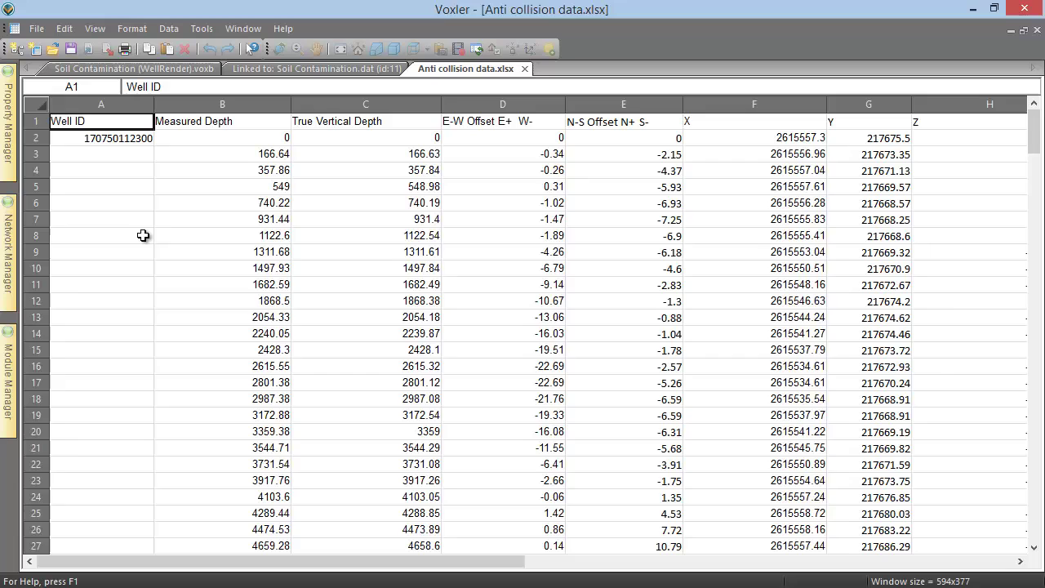
Create a new worksheet and enter headers x, y, z and c across row 1
{"action": "left_click", "coordinate": [37, 28]}
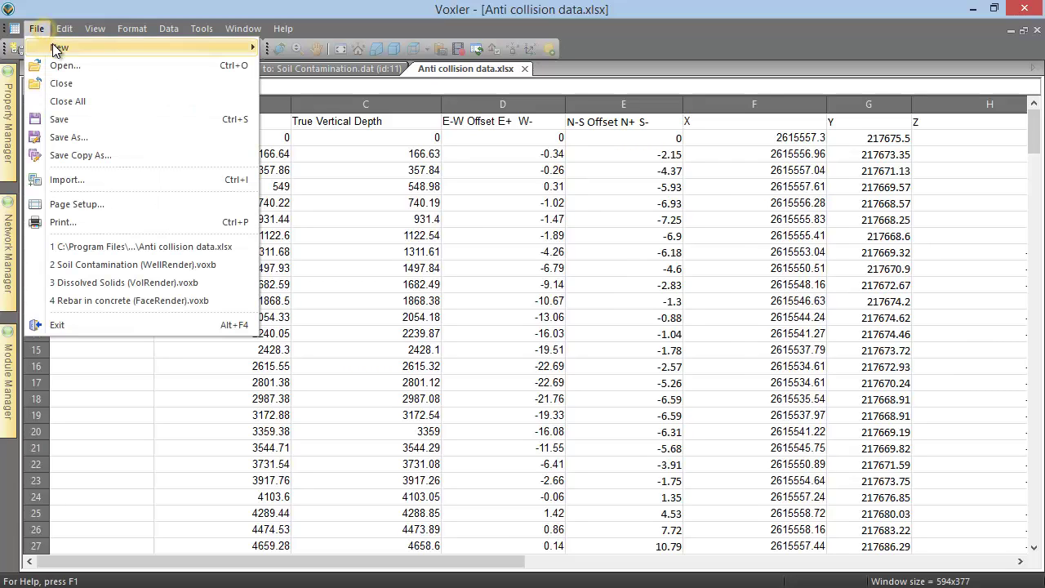
{"action": "mouse_move", "coordinate": [54, 49]}
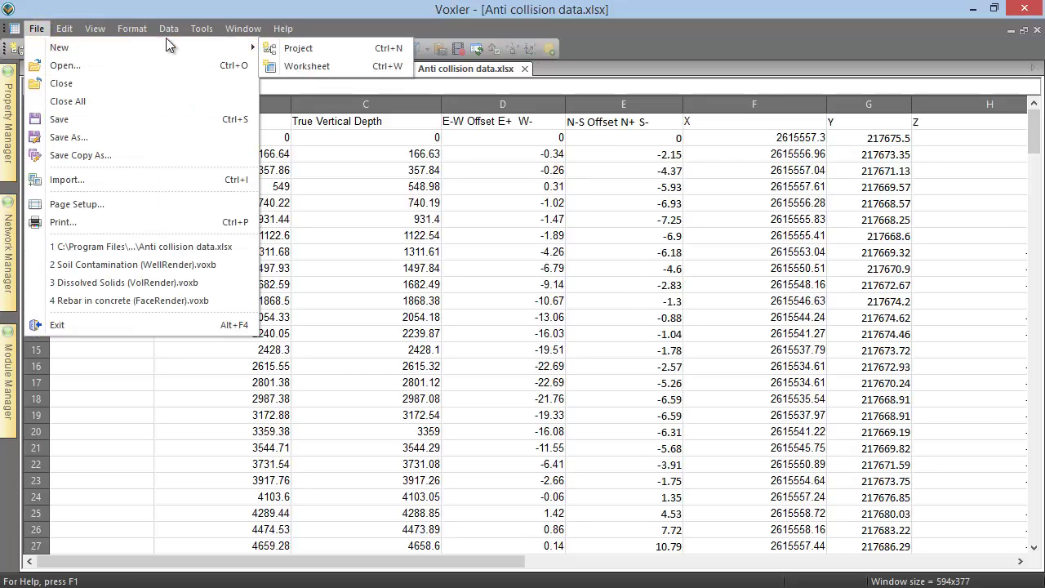
{"action": "left_click", "coordinate": [341, 69]}
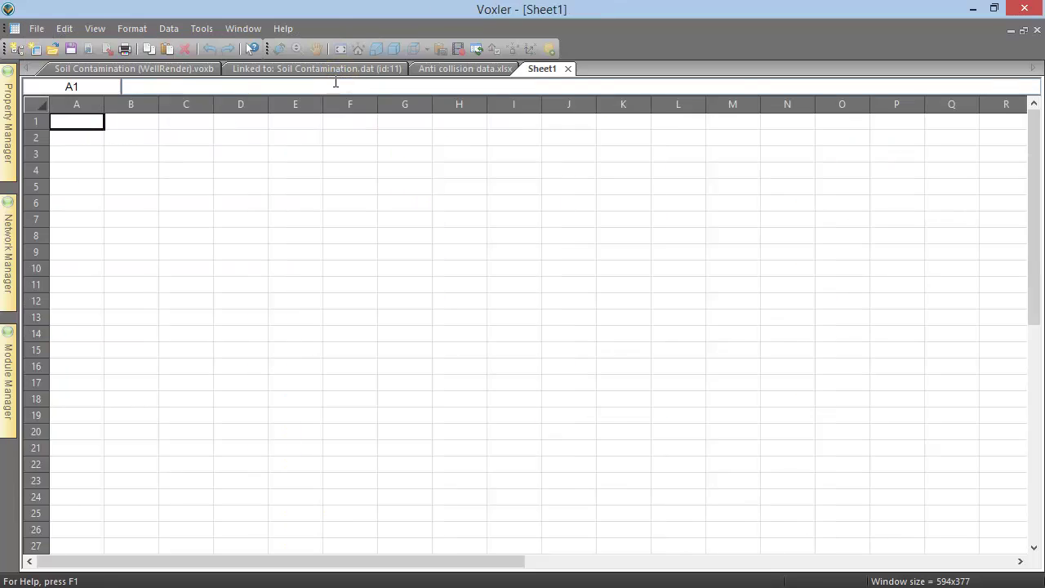
{"action": "type", "text": "x"}
{"action": "key", "text": "Tab"}
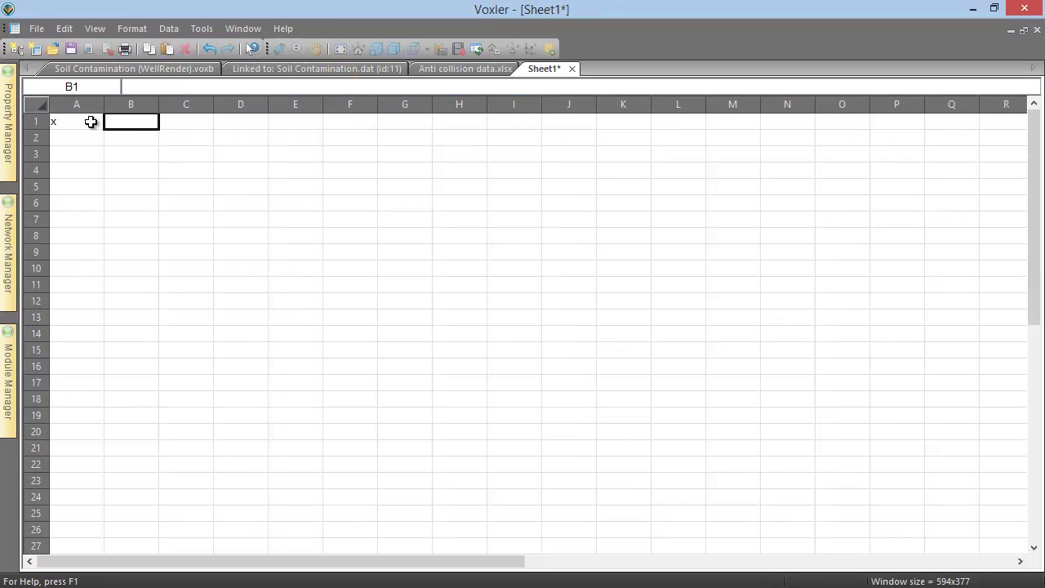
{"action": "type", "text": "y"}
{"action": "key", "text": "Tab"}
{"action": "type", "text": "z"}
{"action": "key", "text": "Tab"}
{"action": "type", "text": "c"}
{"action": "key", "text": "Return"}
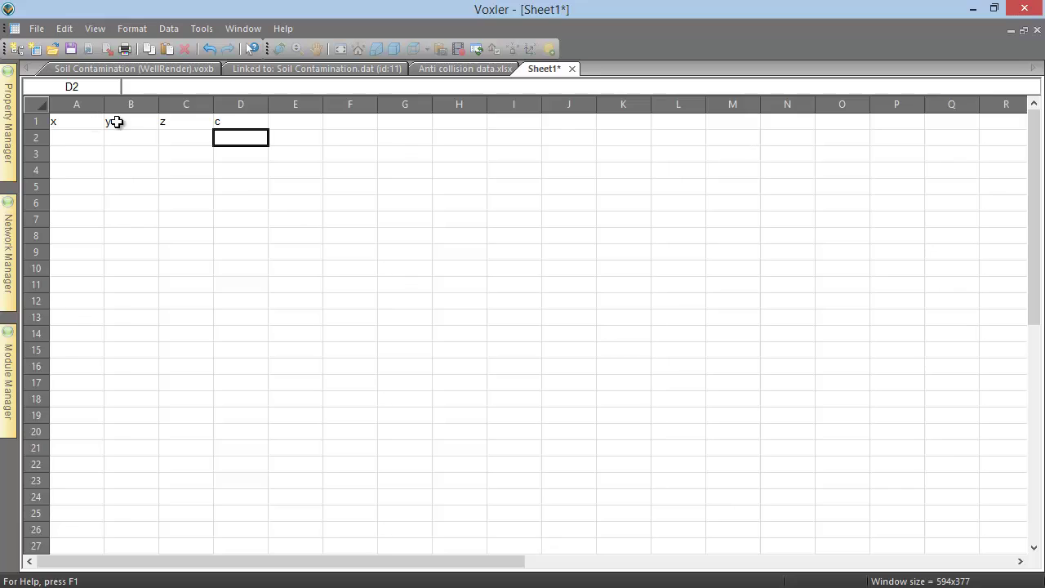
Import Dissolved Solids.xlsx into the sheet starting at cell A2
{"action": "left_click", "coordinate": [79, 143]}
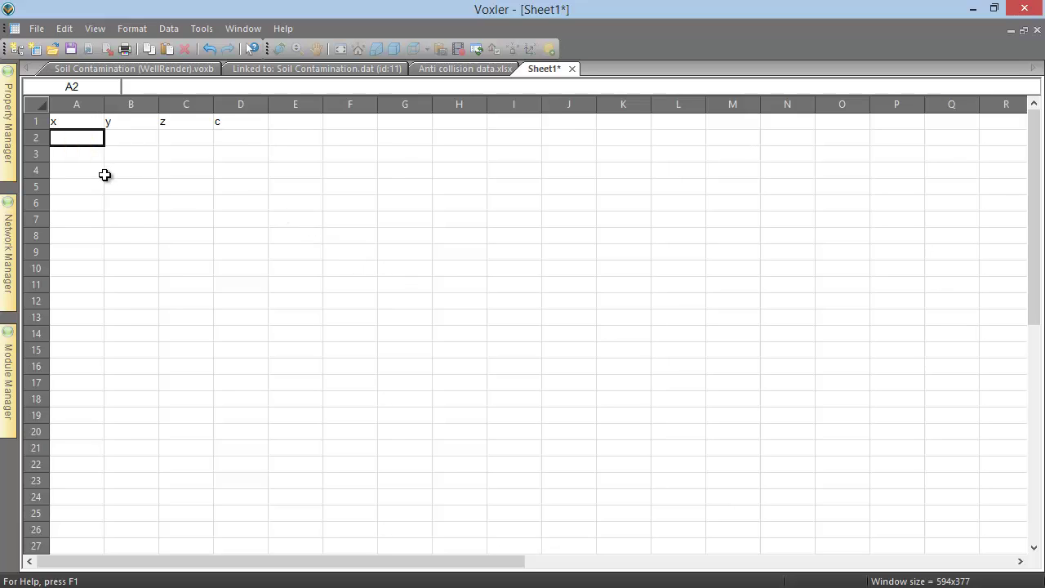
{"action": "left_click", "coordinate": [43, 30]}
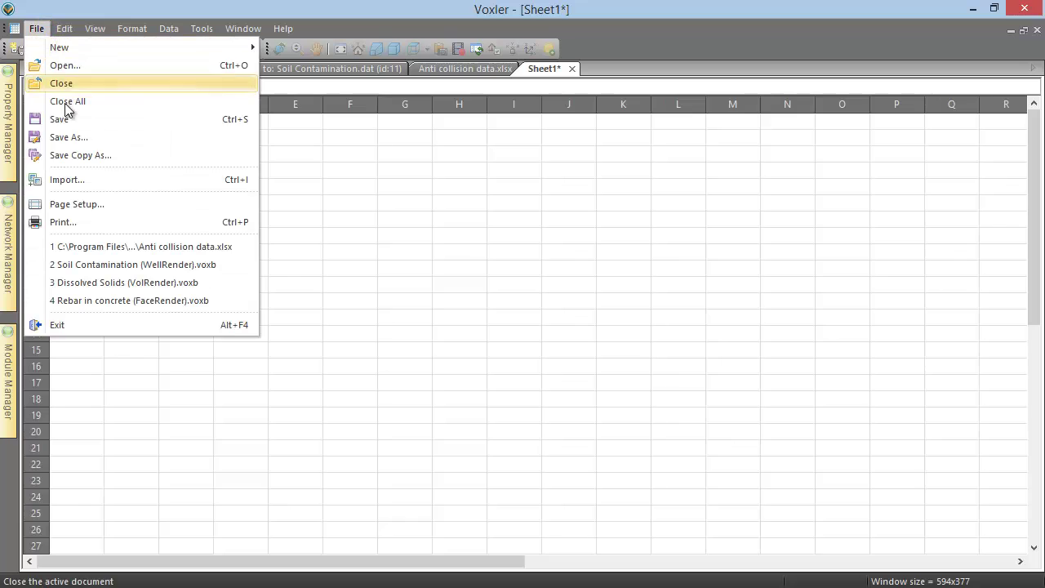
{"action": "left_click", "coordinate": [122, 179]}
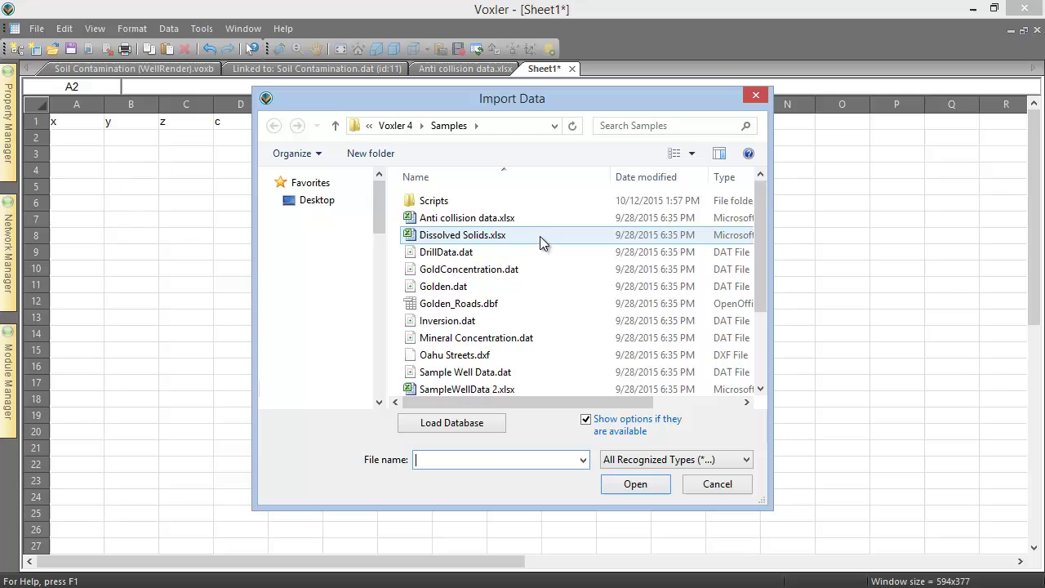
{"action": "left_click", "coordinate": [540, 236]}
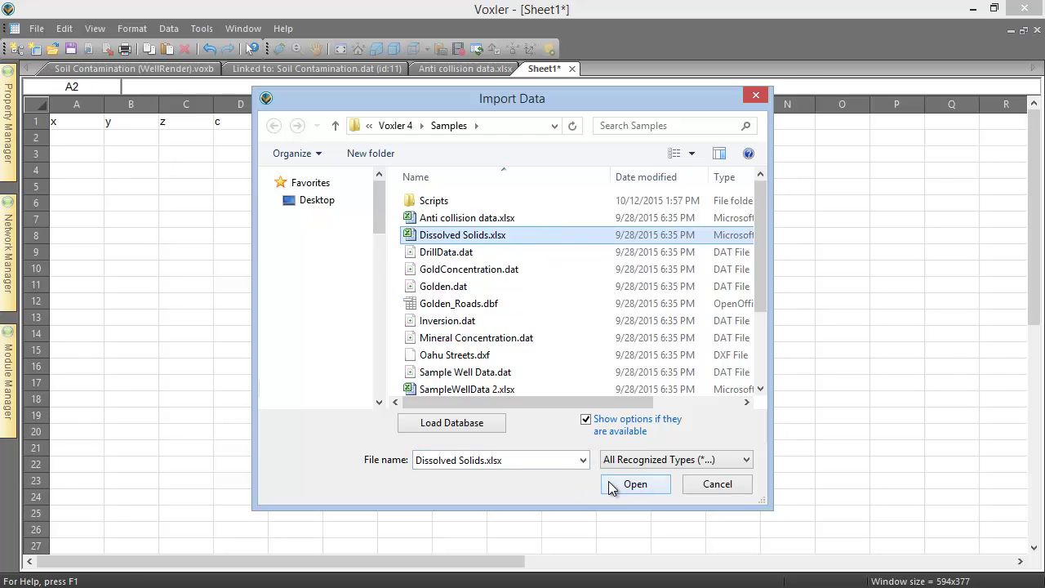
{"action": "left_click", "coordinate": [635, 485]}
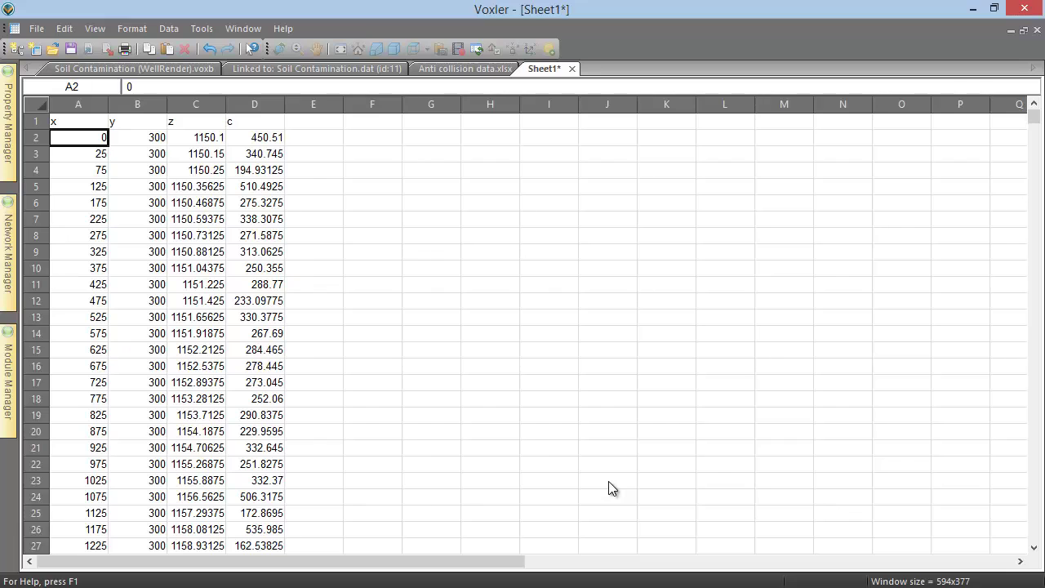
On the Anti collision data.xlsx worksheet, cut the Well ID heading from A1 and paste it back
{"action": "left_click", "coordinate": [464, 70]}
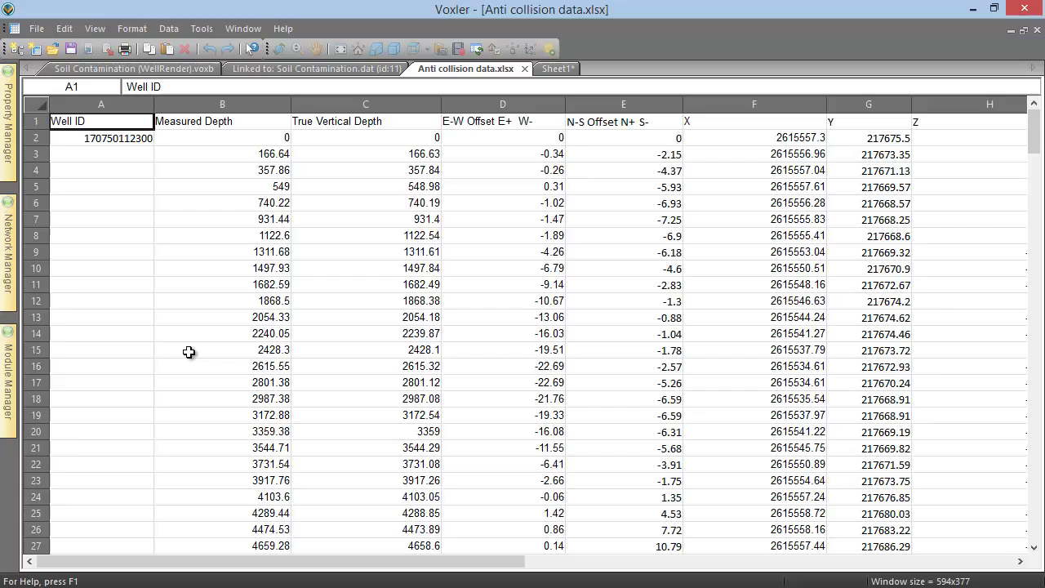
{"action": "left_click", "coordinate": [66, 29]}
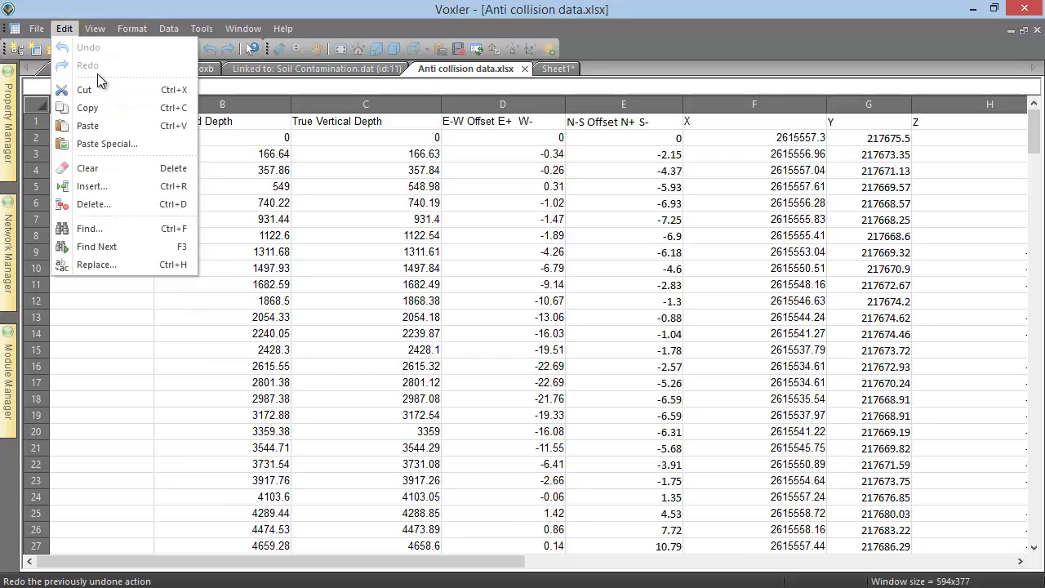
{"action": "left_click", "coordinate": [129, 88]}
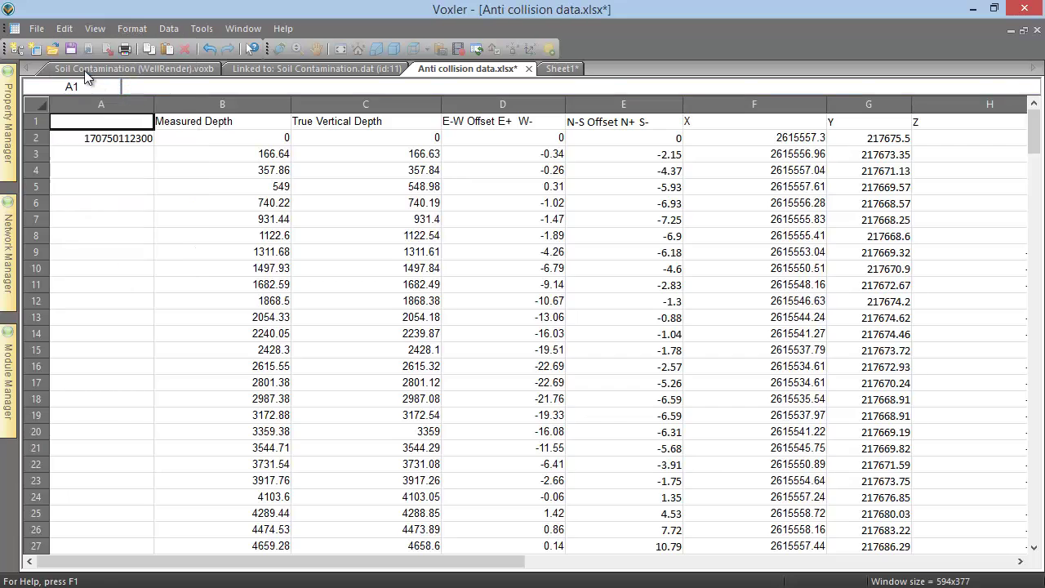
{"action": "left_click", "coordinate": [64, 28]}
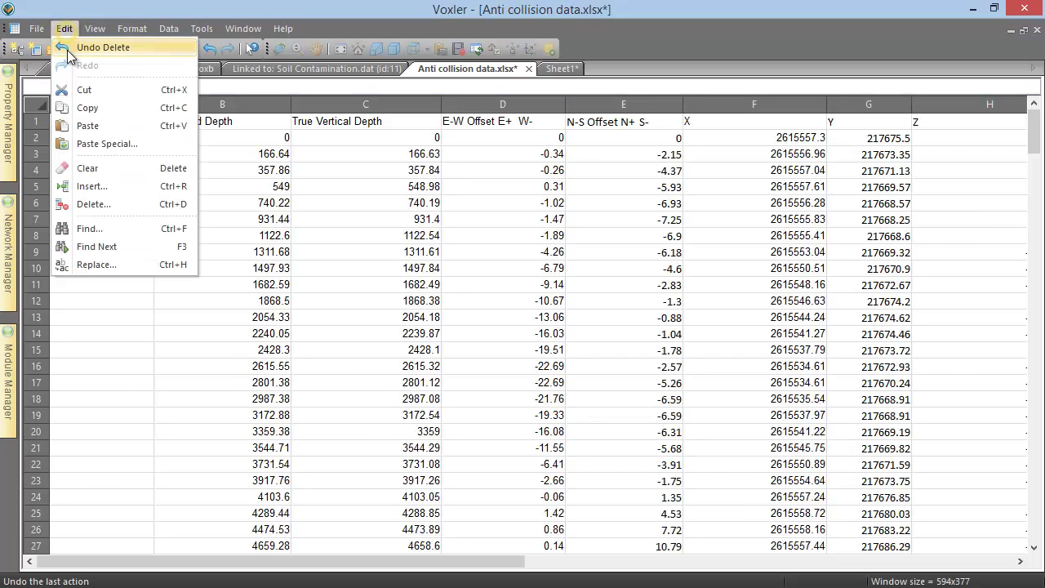
{"action": "left_click", "coordinate": [130, 126]}
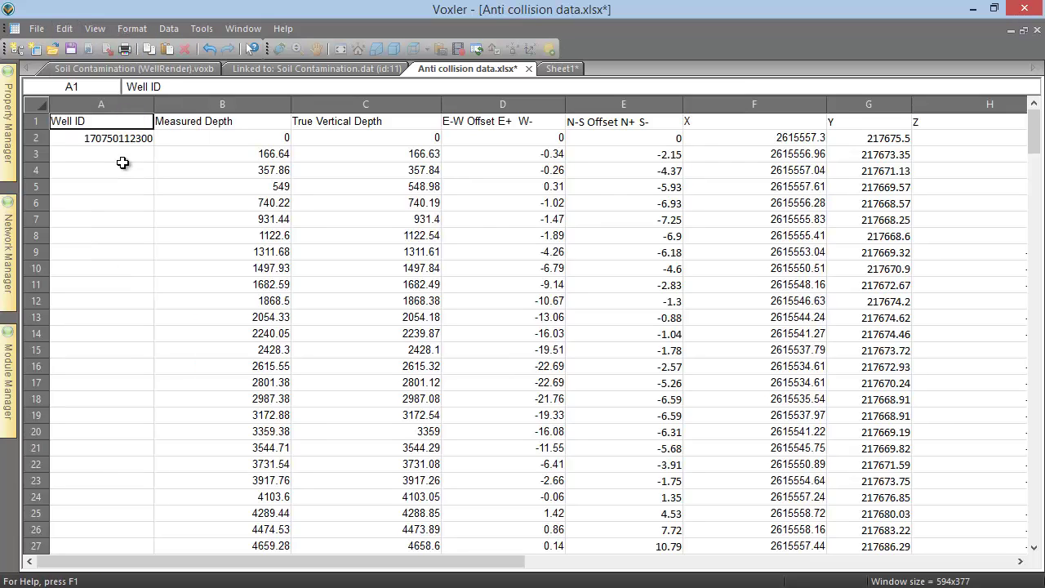
Select the Measured Depth heading in cell B1 and open the Edit menu
{"action": "left_click", "coordinate": [65, 29]}
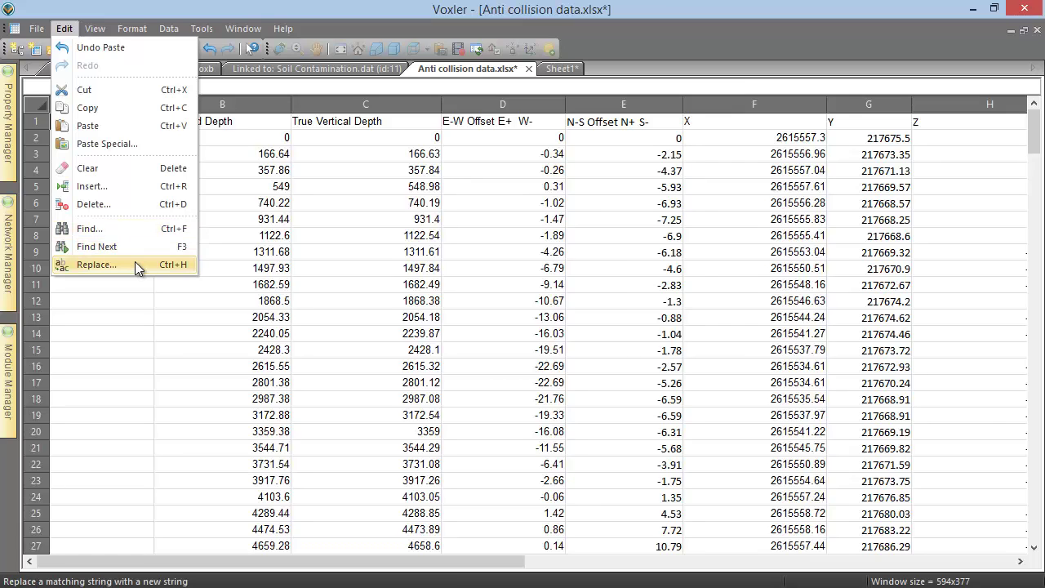
{"action": "left_click", "coordinate": [158, 282]}
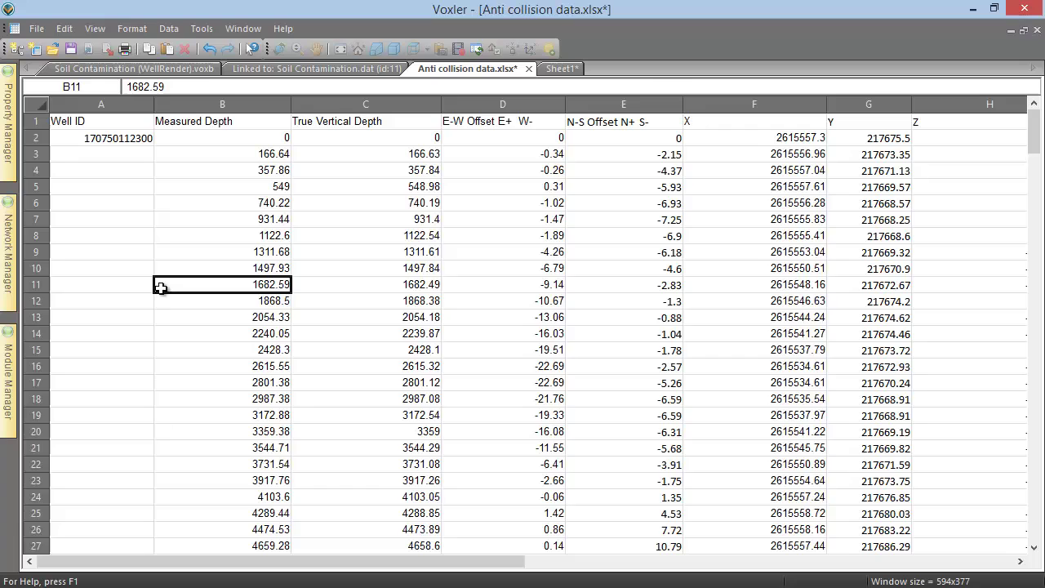
{"action": "left_click", "coordinate": [214, 122]}
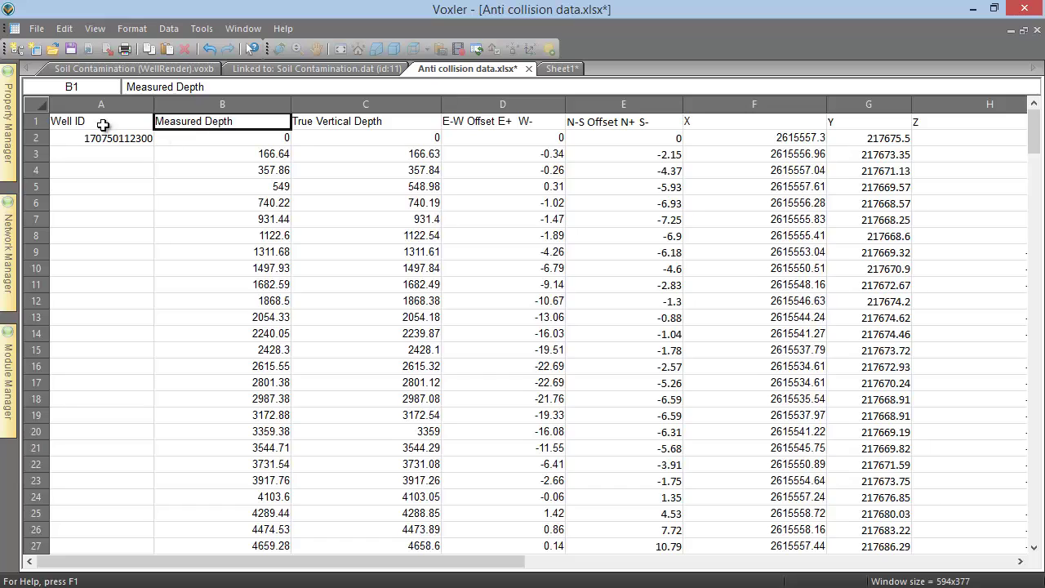
{"action": "left_click", "coordinate": [66, 28]}
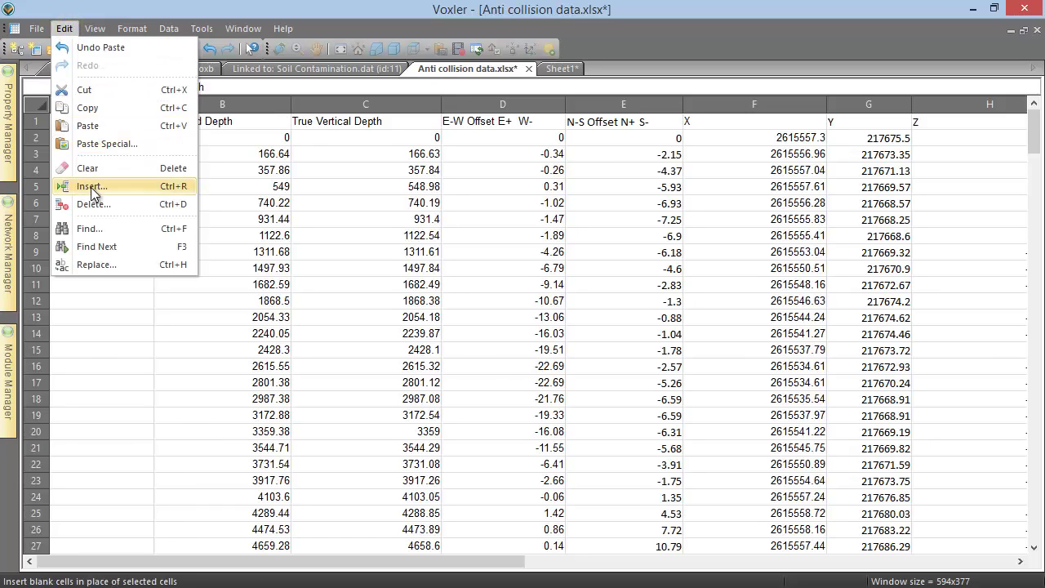
Find 166.64 across the entire limits, reaching B3, then close Find and Replace
{"action": "left_click", "coordinate": [126, 228]}
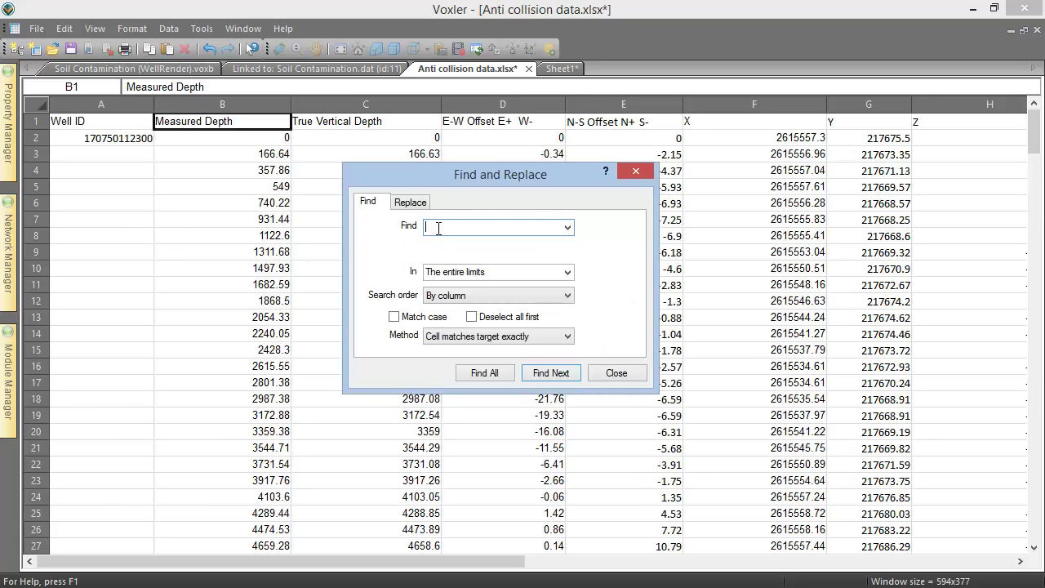
{"action": "type", "text": "166.64"}
{"action": "left_click", "coordinate": [568, 272]}
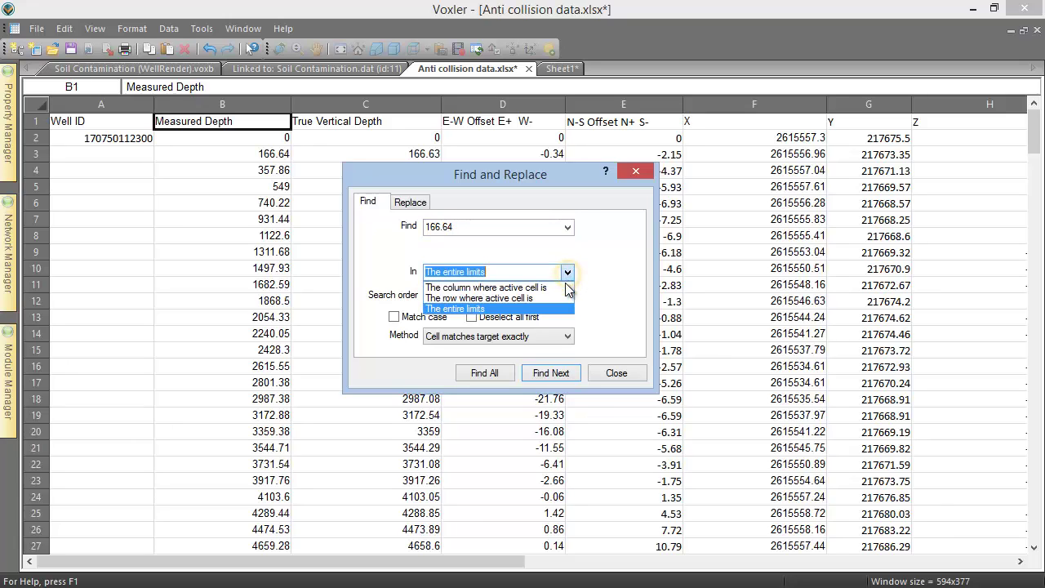
{"action": "left_click", "coordinate": [563, 308]}
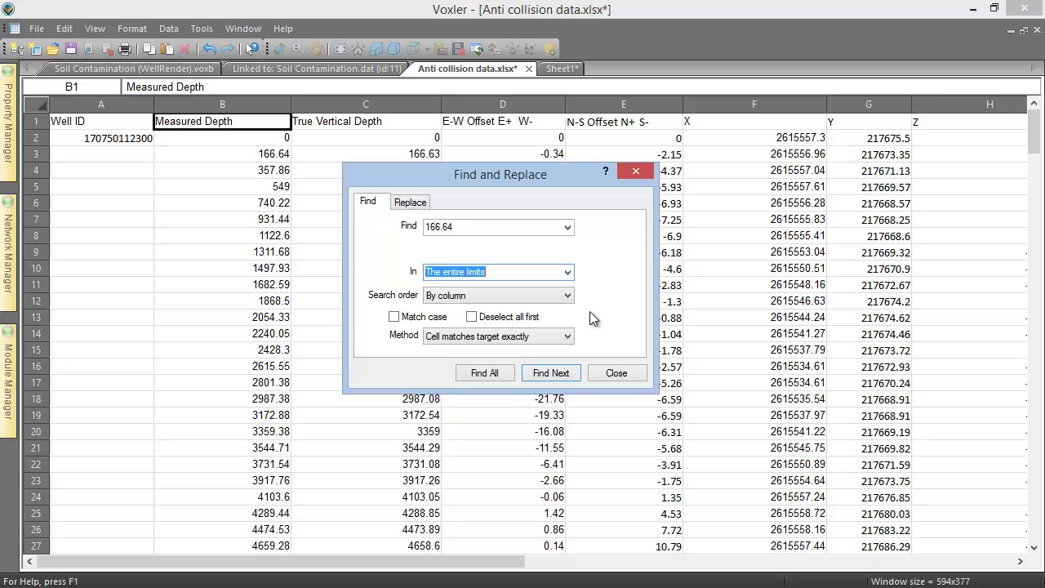
{"action": "left_click", "coordinate": [573, 374]}
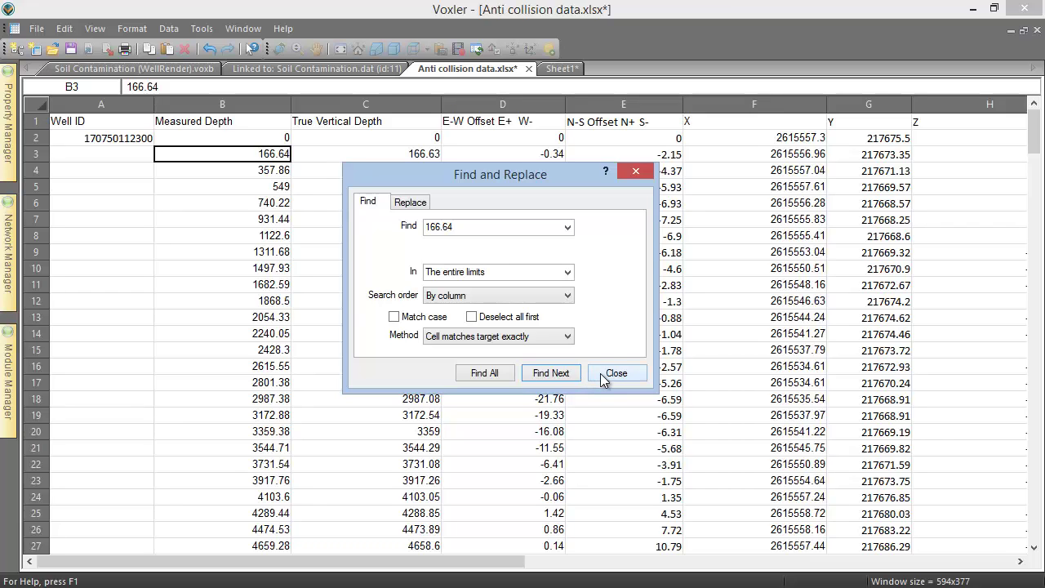
{"action": "left_click", "coordinate": [614, 373]}
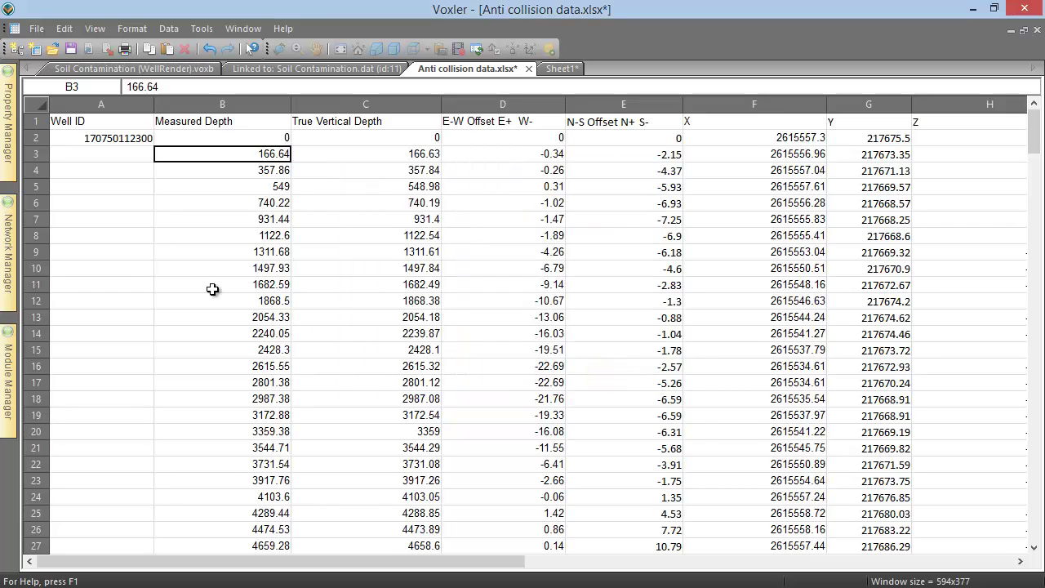
{"action": "key", "text": "Right"}
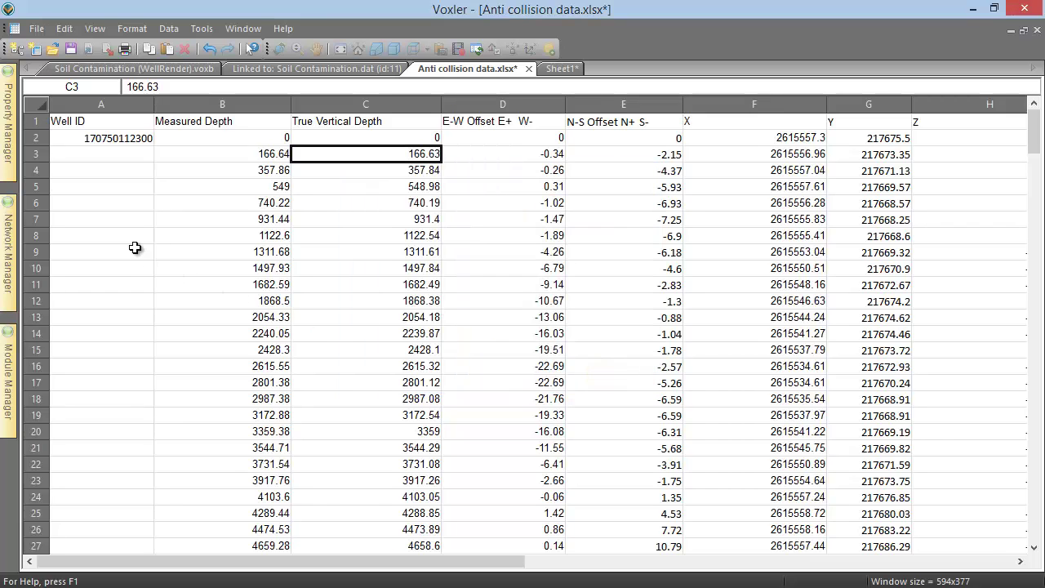
Select columns A–G and set their column width to 15
{"action": "left_click", "coordinate": [145, 33]}
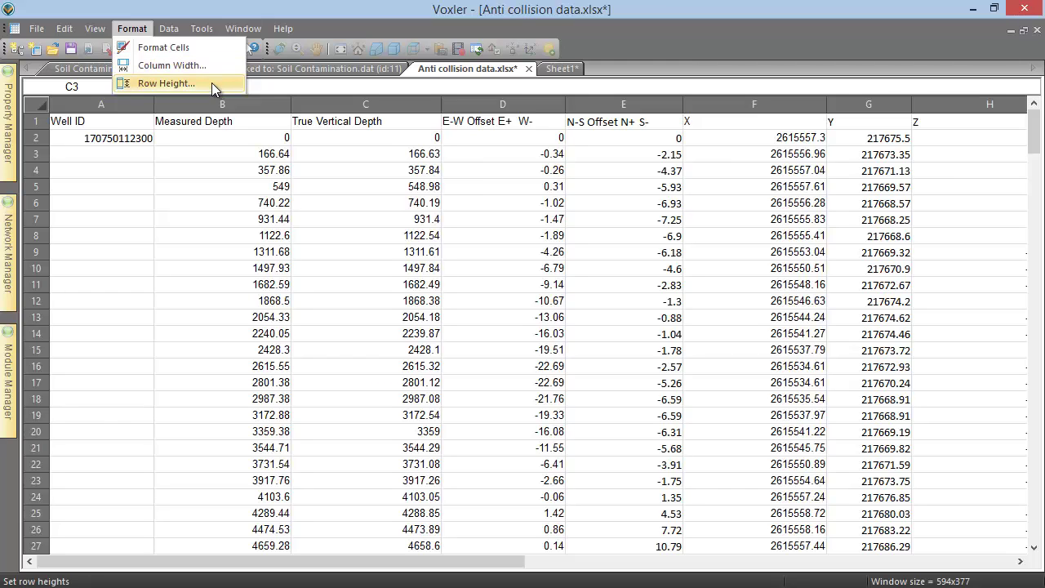
{"action": "left_click", "coordinate": [118, 138]}
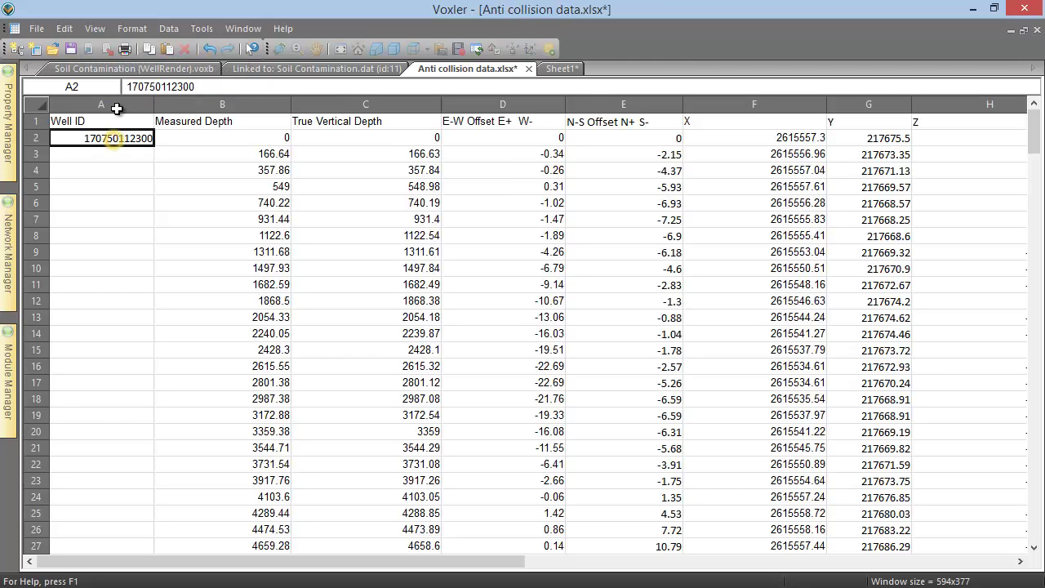
{"action": "left_click_drag", "start_coordinate": [106, 105], "coordinate": [898, 104]}
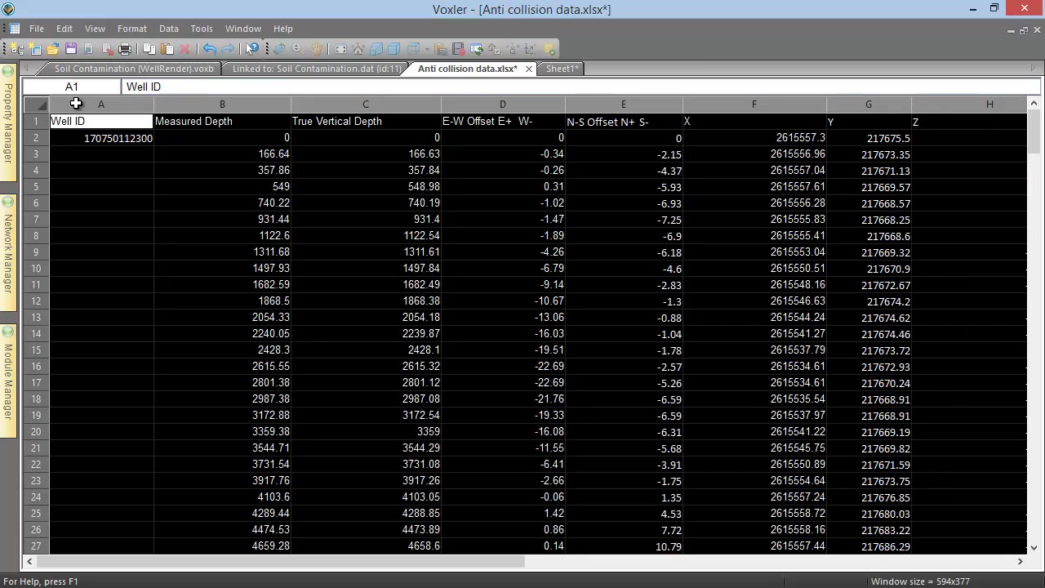
{"action": "left_click", "coordinate": [131, 29]}
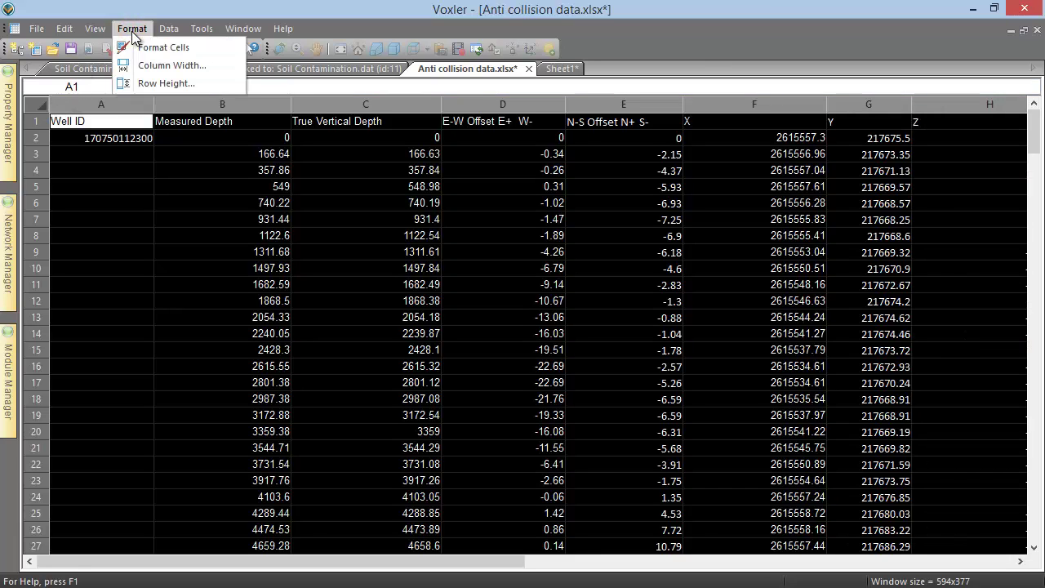
{"action": "left_click", "coordinate": [221, 65]}
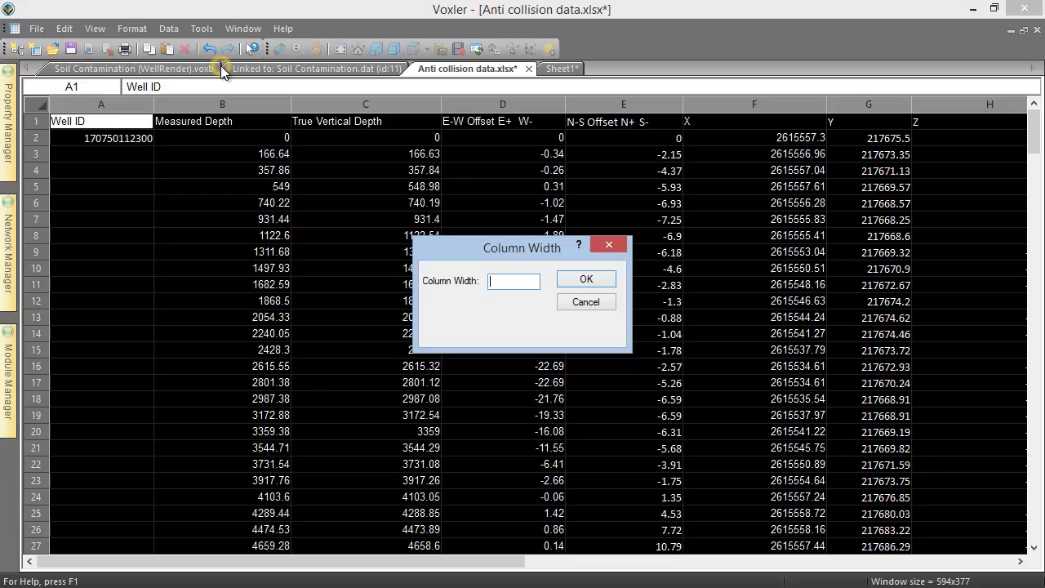
{"action": "type", "text": "15"}
{"action": "key", "text": "Return"}
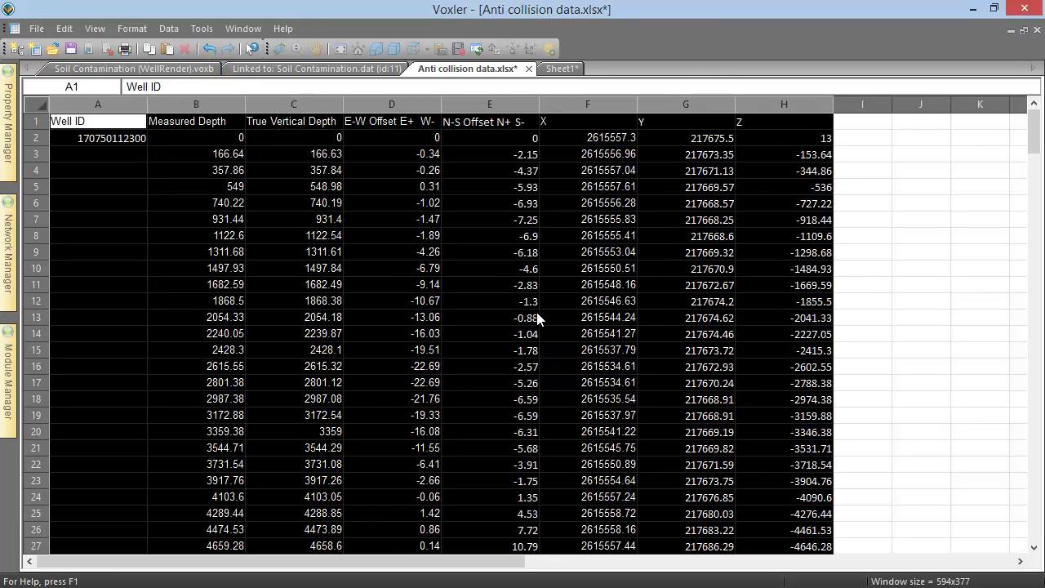
{"action": "left_click", "coordinate": [869, 121]}
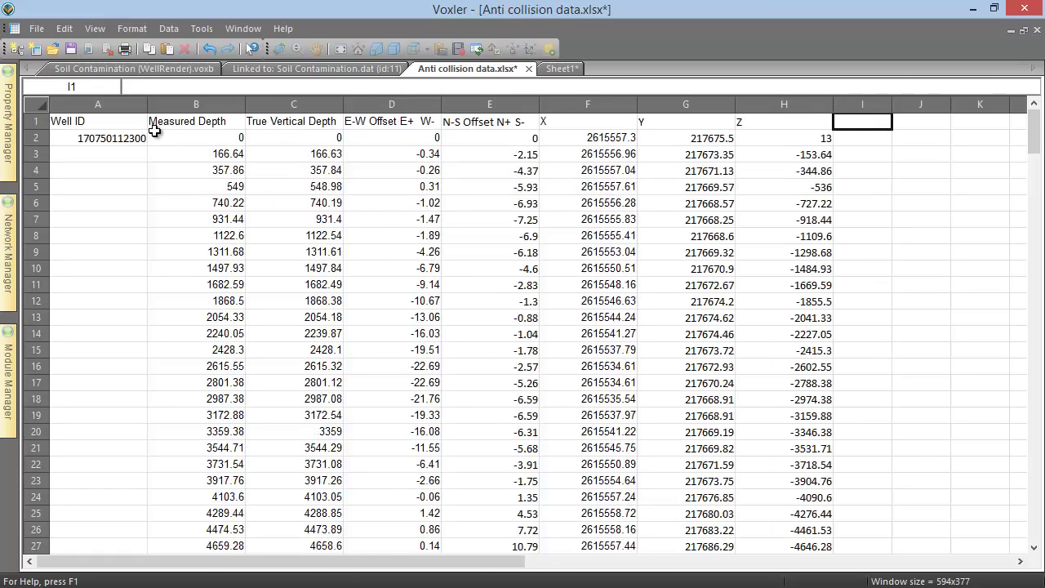
Pick cell A6, open Data > Transform and keep Column variables
{"action": "left_click", "coordinate": [169, 30]}
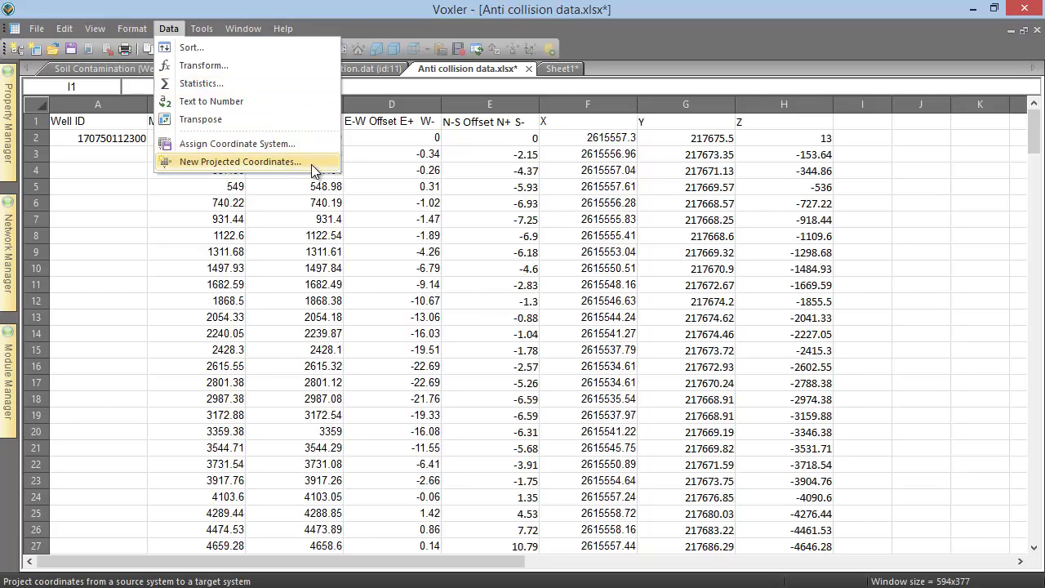
{"action": "left_click", "coordinate": [108, 204]}
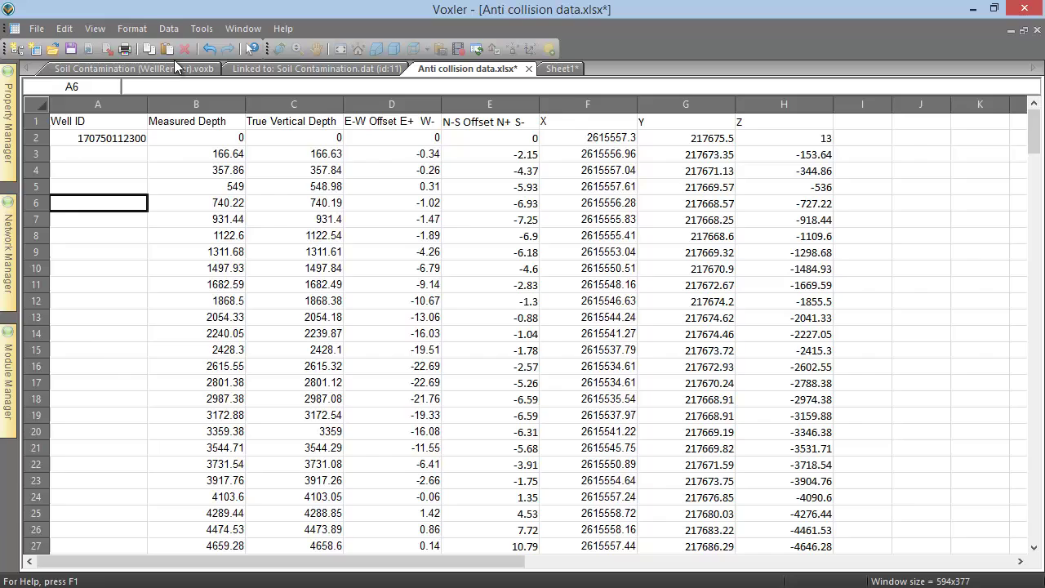
{"action": "left_click", "coordinate": [172, 30]}
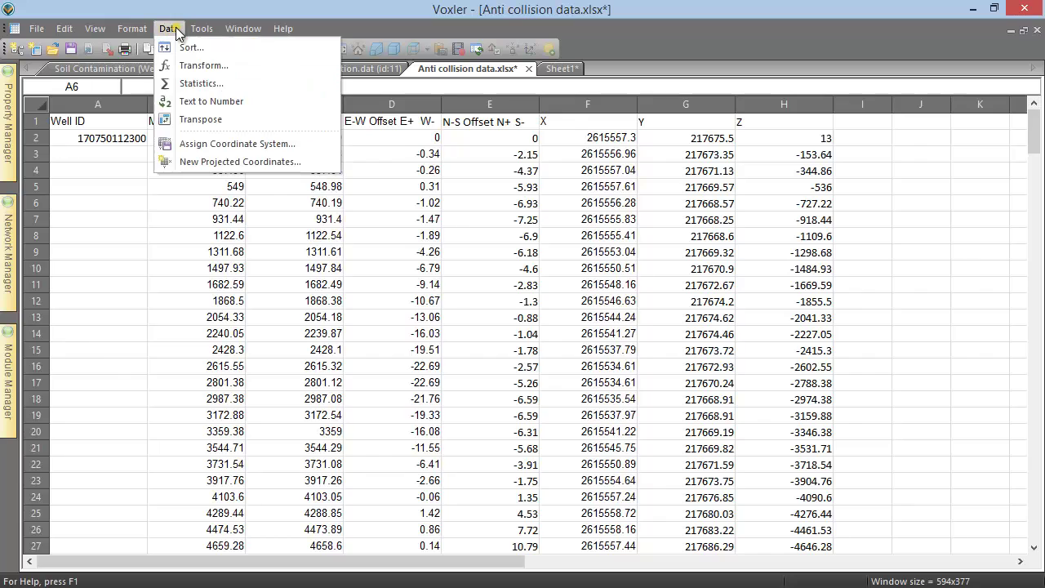
{"action": "left_click", "coordinate": [262, 68]}
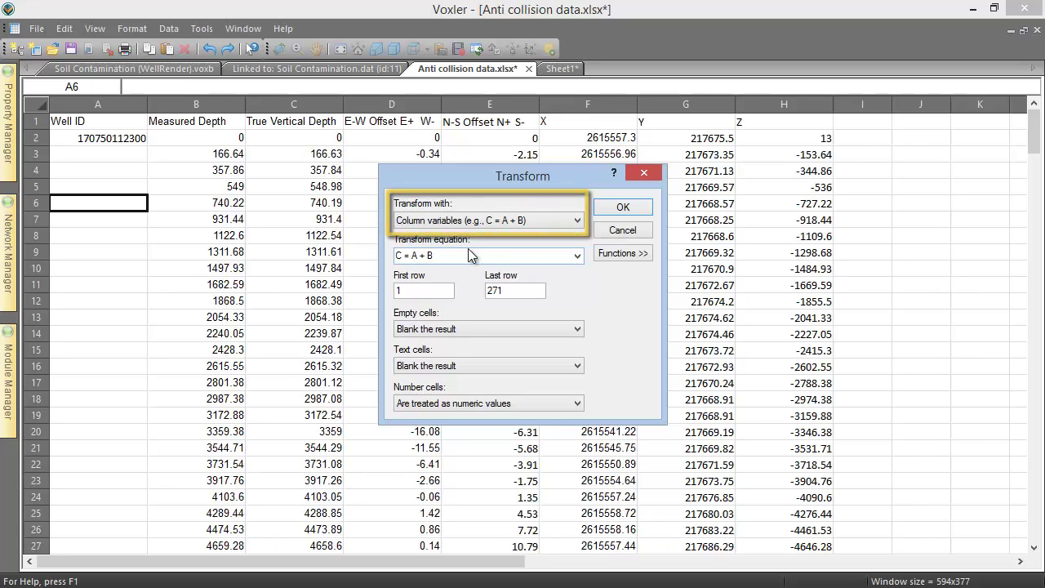
{"action": "left_click", "coordinate": [578, 222]}
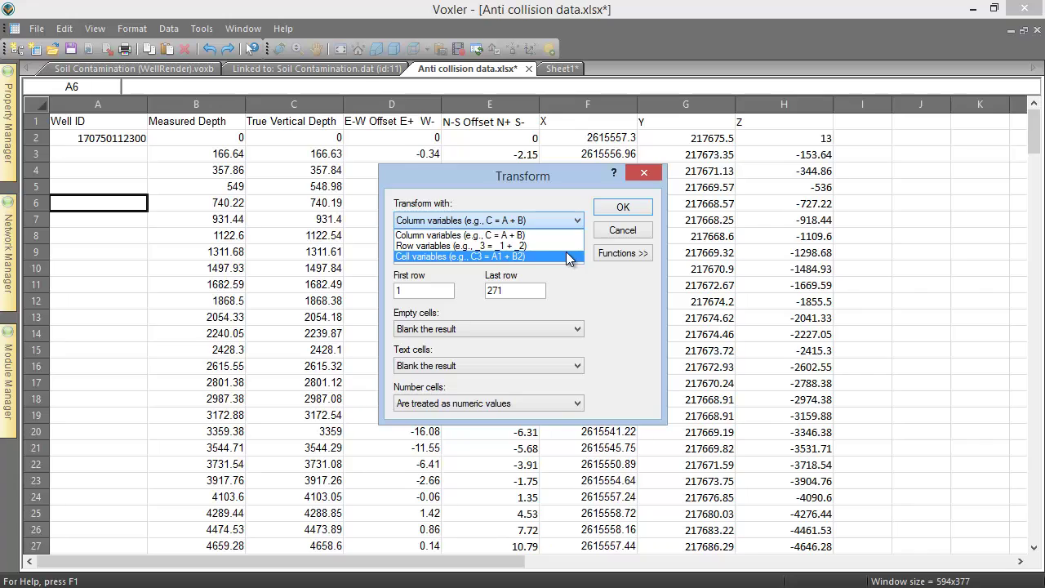
{"action": "left_click", "coordinate": [565, 237]}
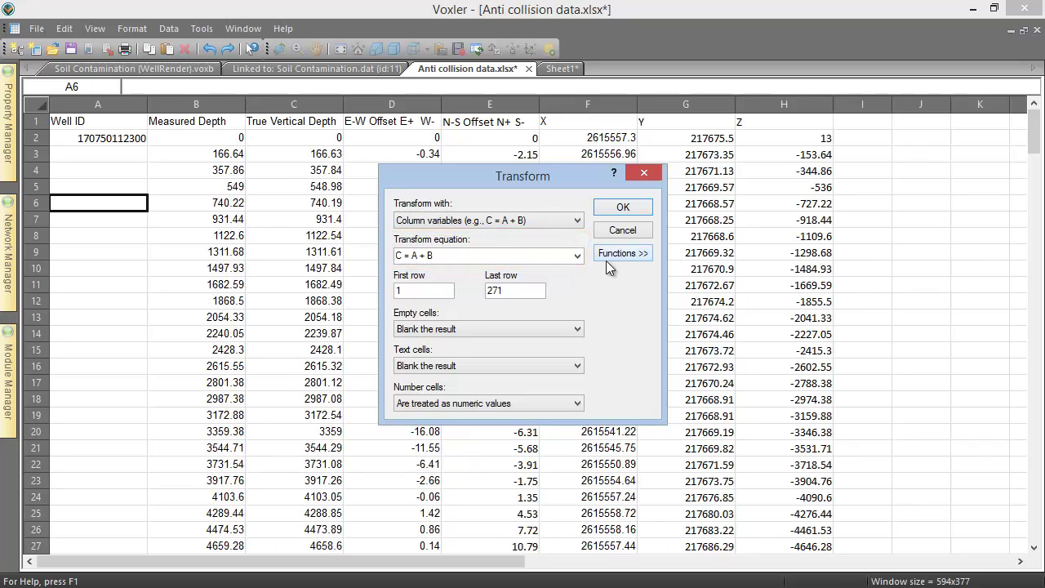
Browse the Functions list and keep the default Empty, Text and Number cells options
{"action": "left_click", "coordinate": [607, 254]}
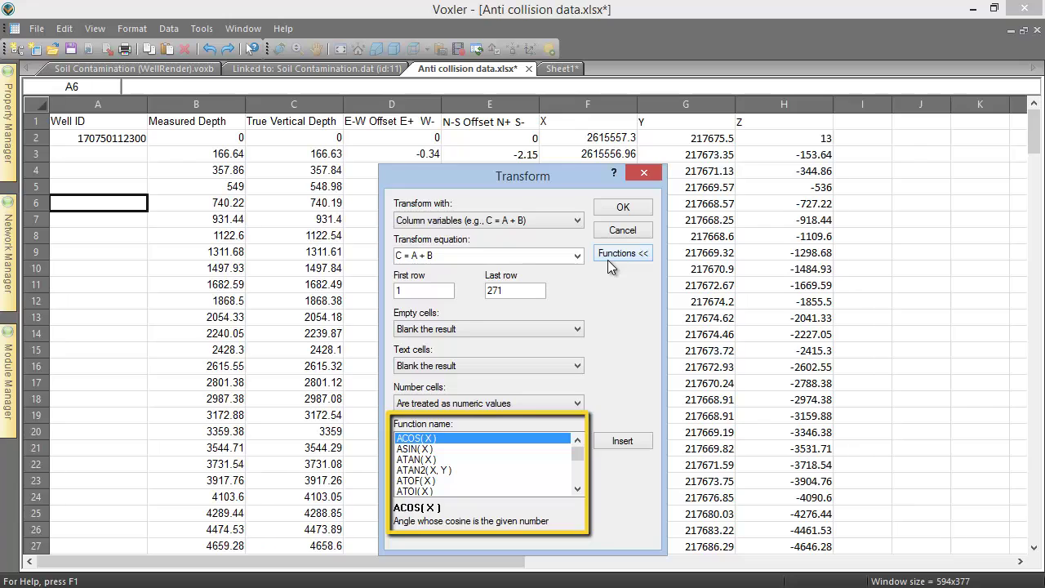
{"action": "left_click", "coordinate": [607, 258]}
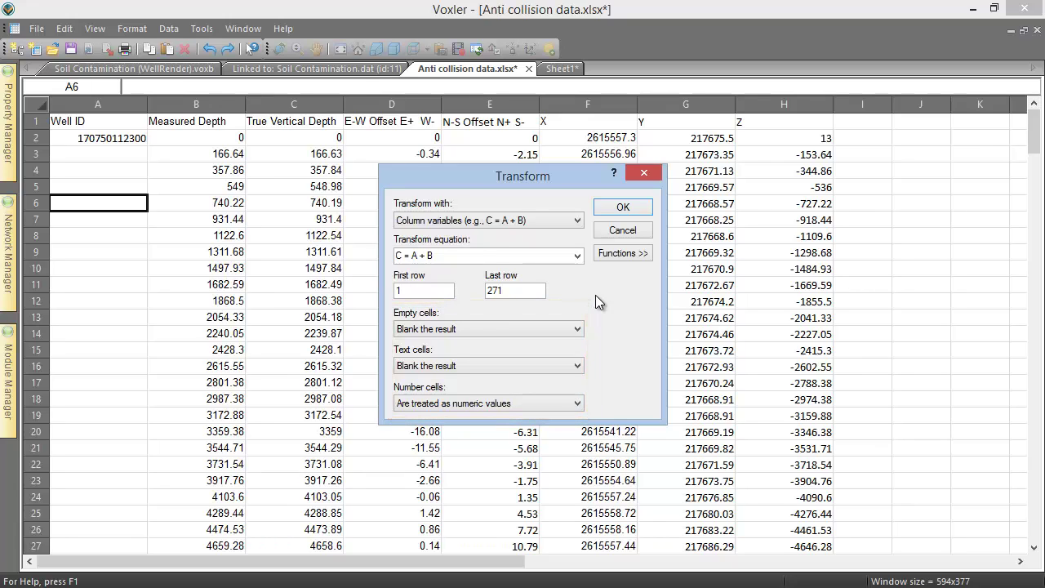
{"action": "left_click", "coordinate": [578, 329]}
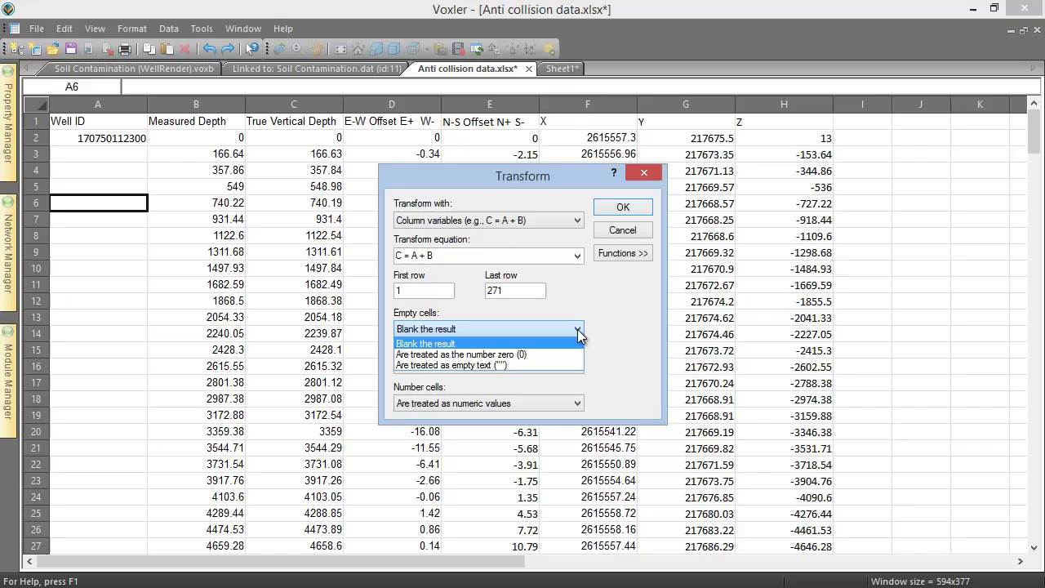
{"action": "left_click", "coordinate": [577, 330]}
{"action": "left_click", "coordinate": [577, 366]}
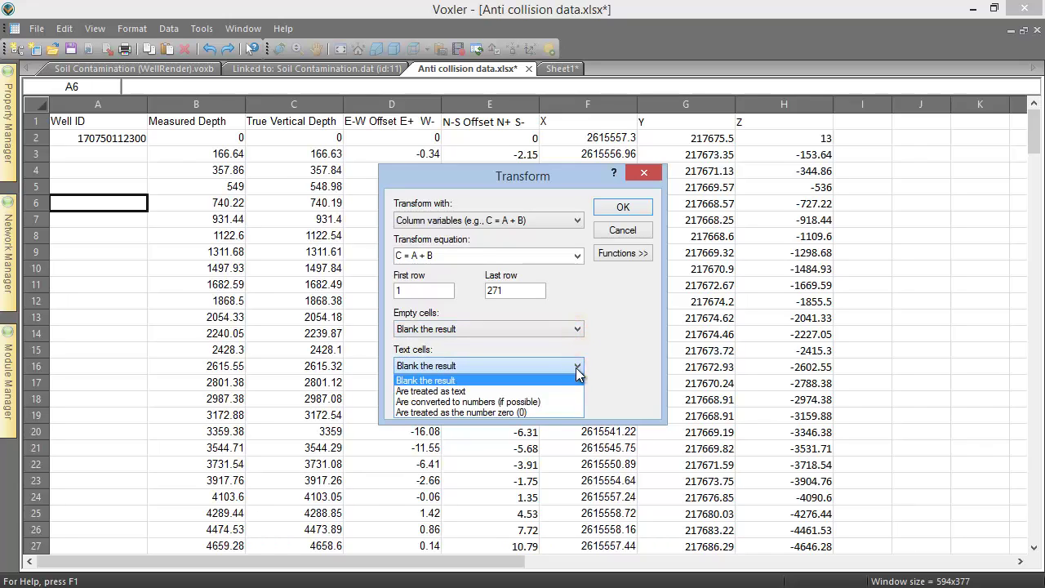
{"action": "left_click", "coordinate": [577, 365]}
{"action": "left_click", "coordinate": [577, 404]}
{"action": "left_click", "coordinate": [577, 404]}
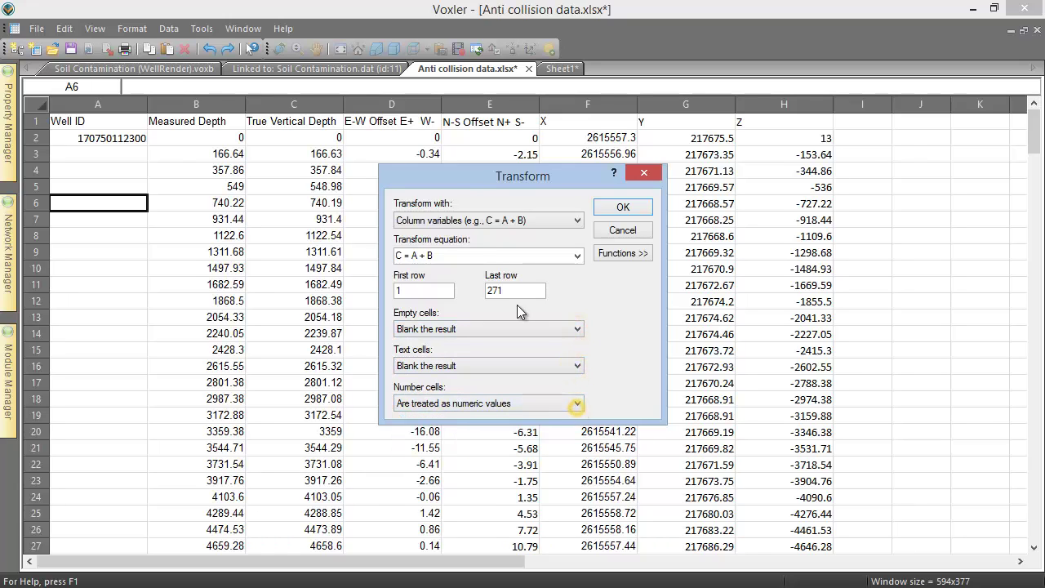
{"action": "left_click", "coordinate": [456, 255]}
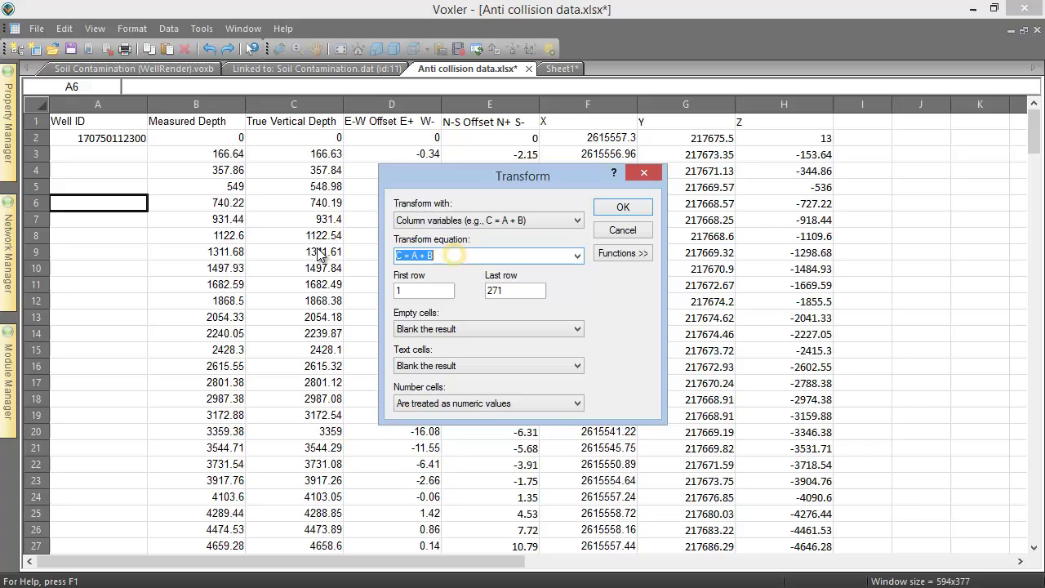
{"action": "type", "text": "A = "}
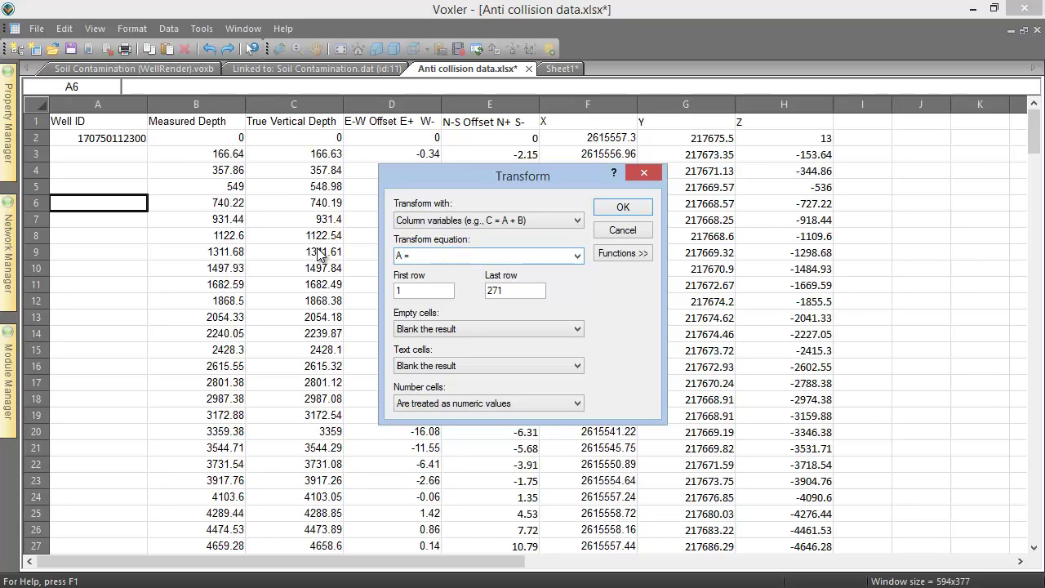
{"action": "type", "text": "170750112300"}
{"action": "key", "text": "Tab"}
{"action": "type", "text": "3"}
{"action": "key", "text": "Tab"}
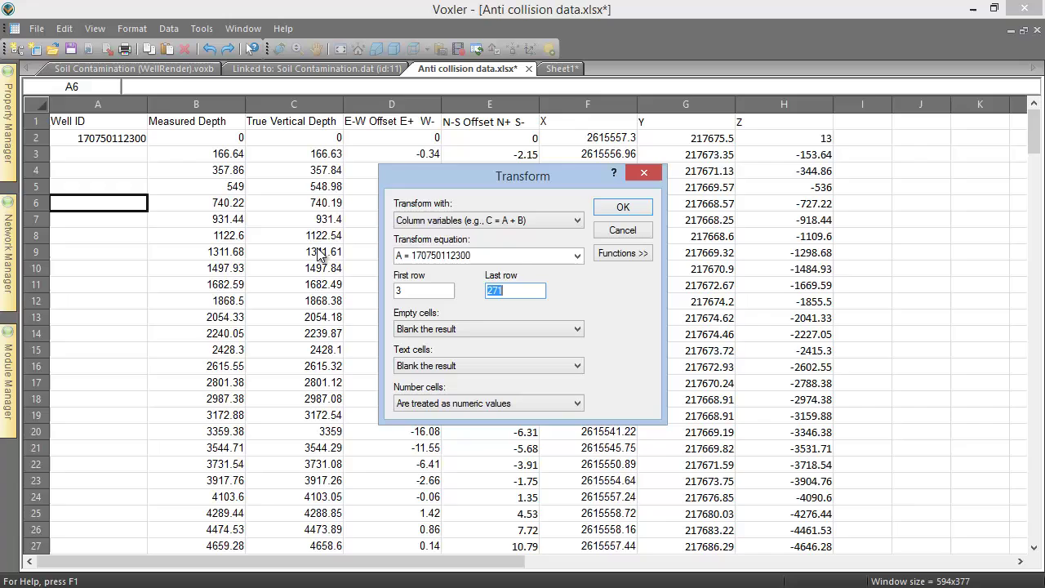
{"action": "type", "text": "22"}
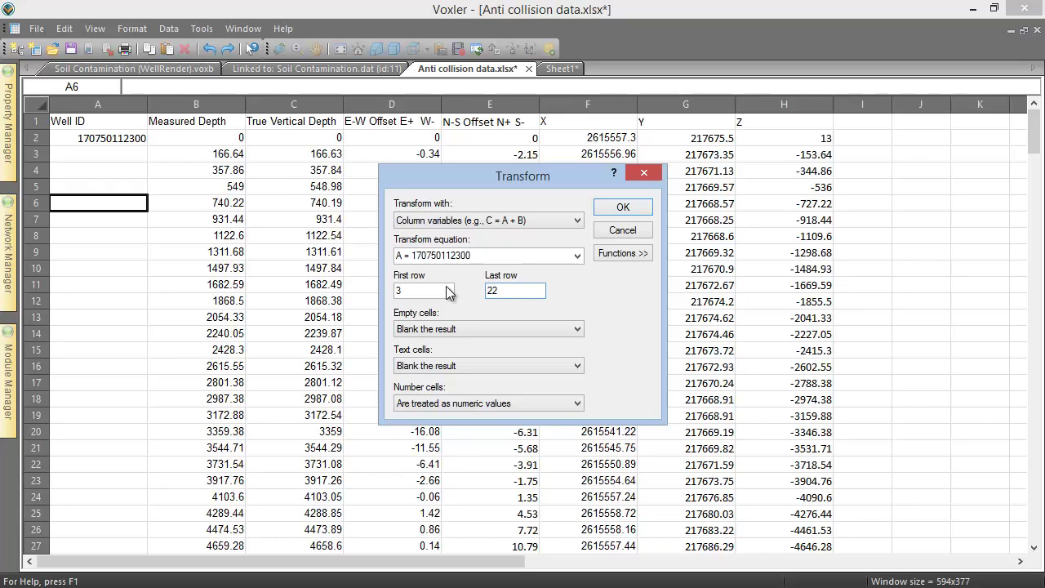
{"action": "left_click", "coordinate": [621, 208]}
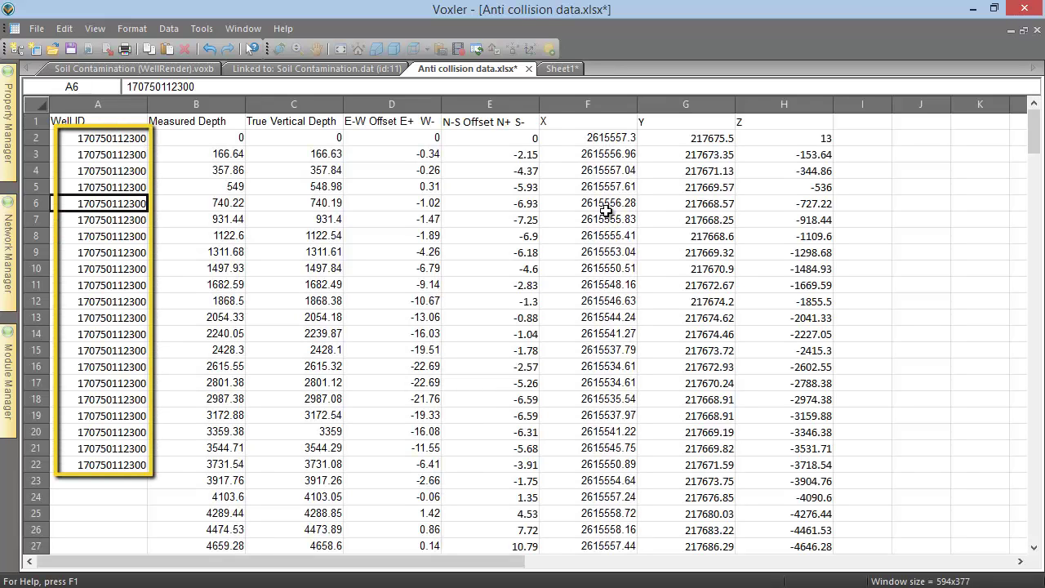
Open Statistics for the Measured Depth column, leaving coefficient of variation off and using all values
{"action": "left_click", "coordinate": [196, 104]}
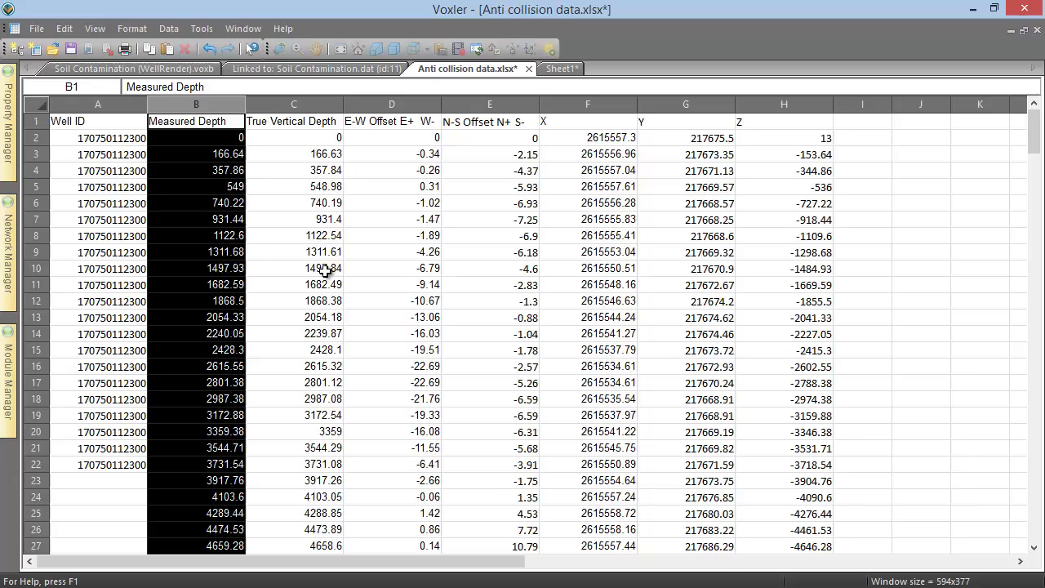
{"action": "left_click", "coordinate": [168, 28]}
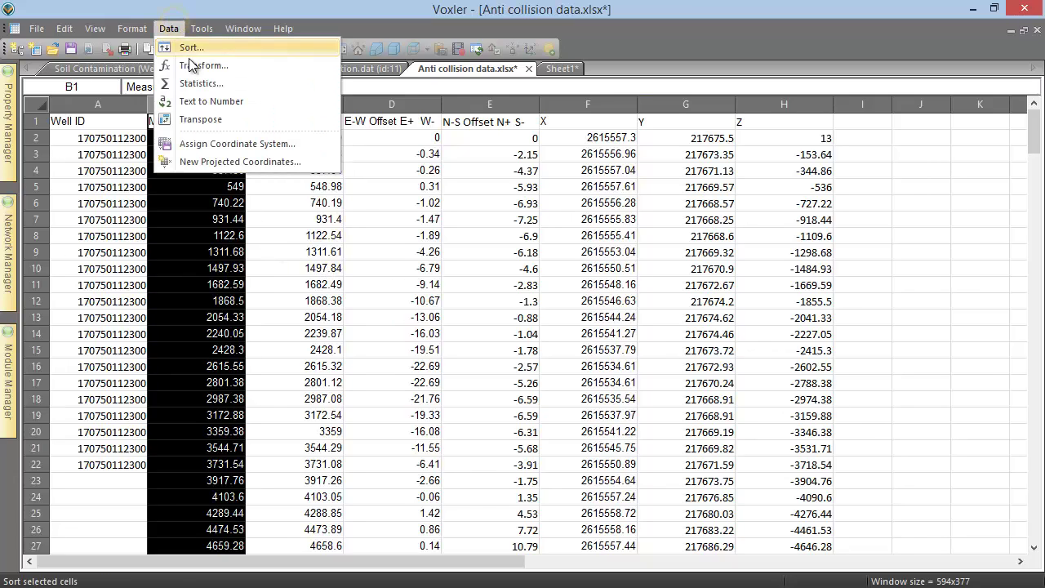
{"action": "left_click", "coordinate": [272, 87]}
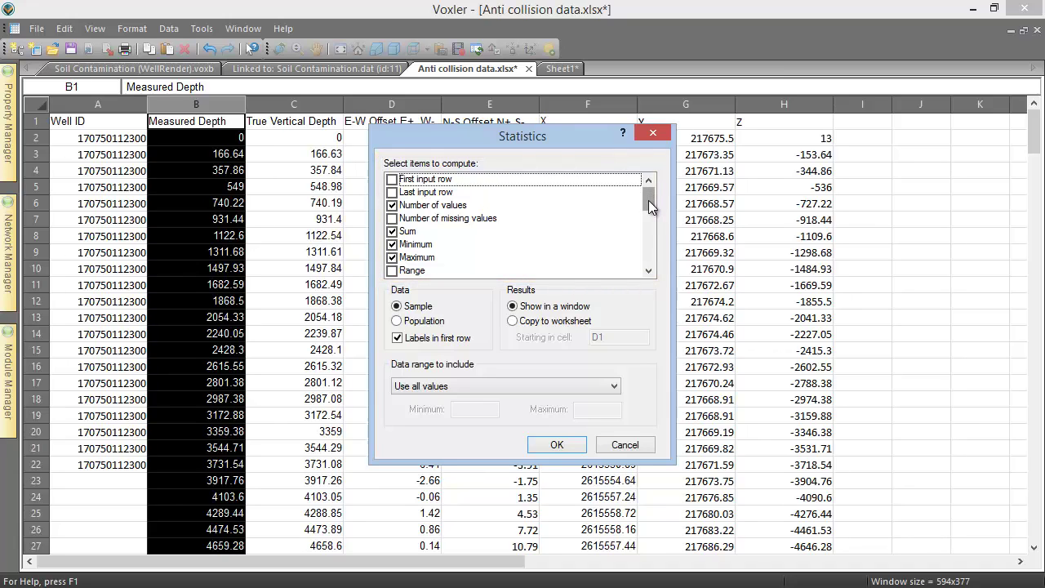
{"action": "left_click_drag", "start_coordinate": [648, 200], "coordinate": [639, 260]}
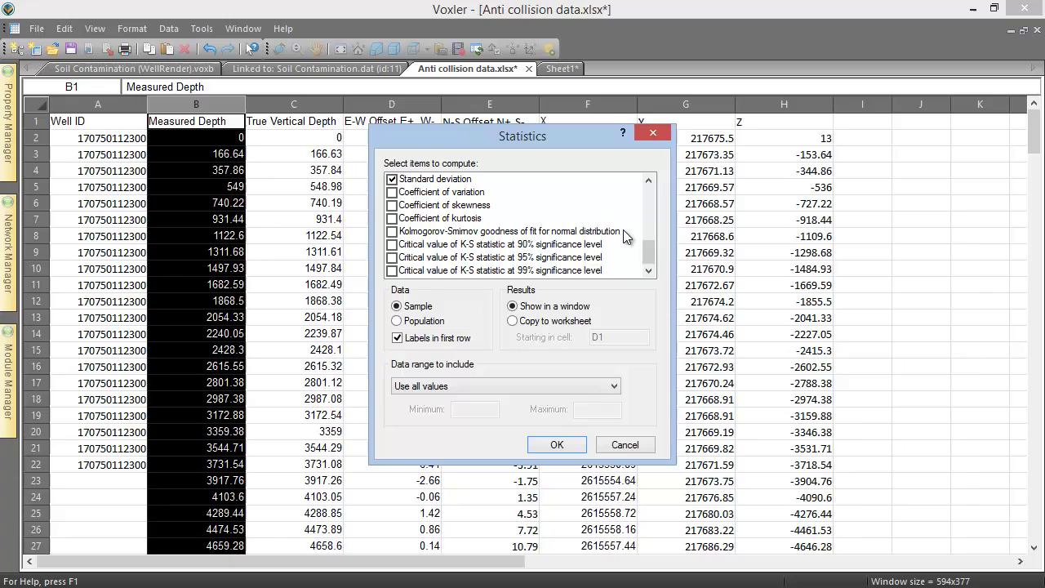
{"action": "left_click", "coordinate": [393, 192]}
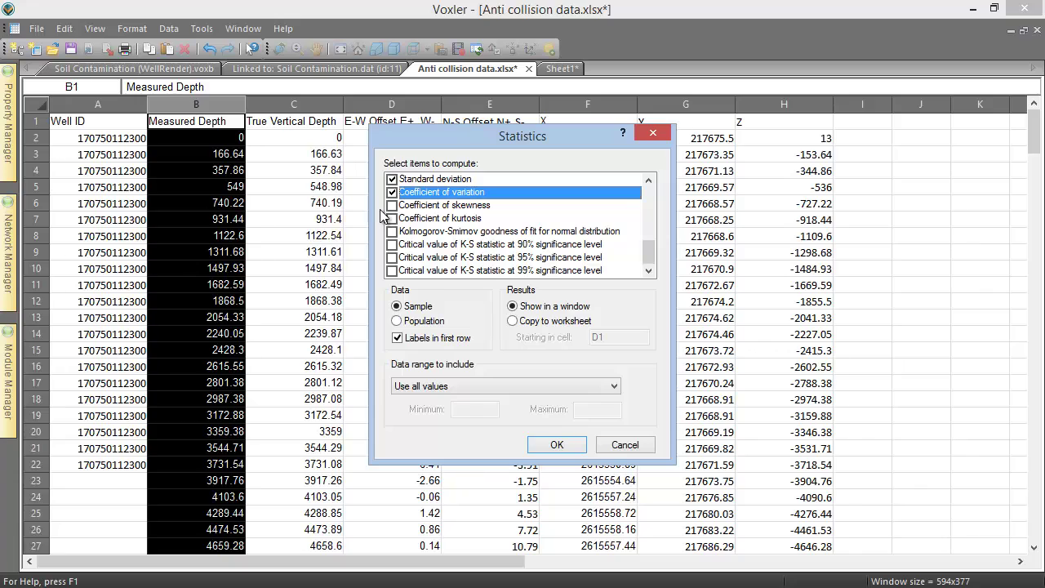
{"action": "left_click", "coordinate": [393, 192]}
{"action": "left_click", "coordinate": [614, 386]}
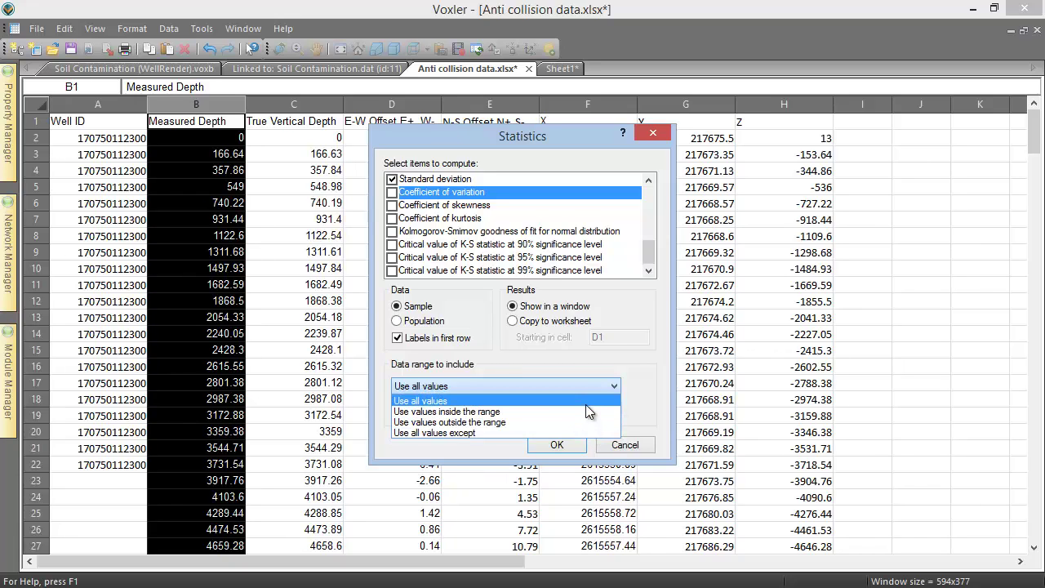
{"action": "left_click", "coordinate": [585, 404]}
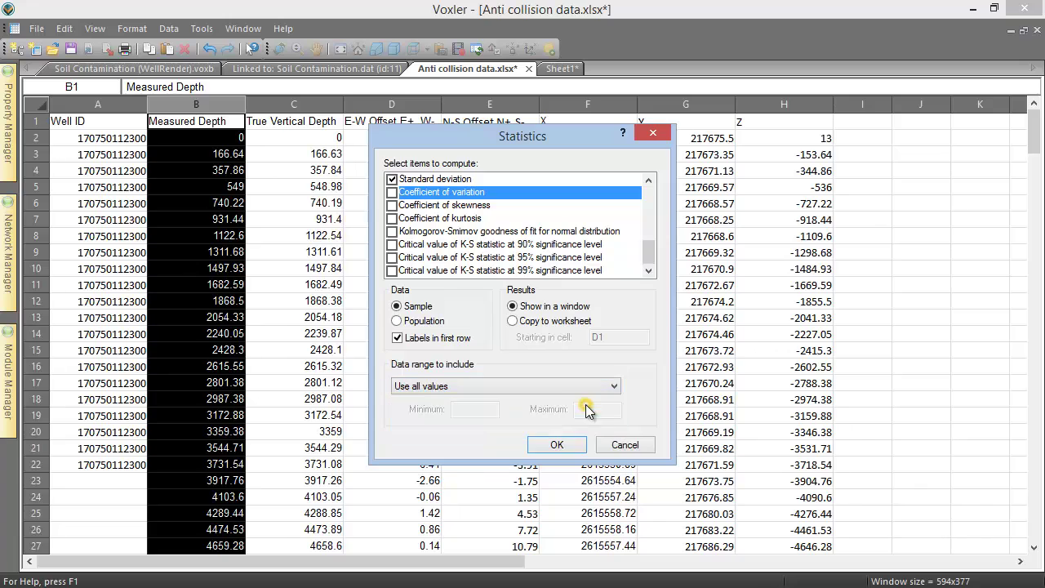
{"action": "left_click", "coordinate": [556, 445]}
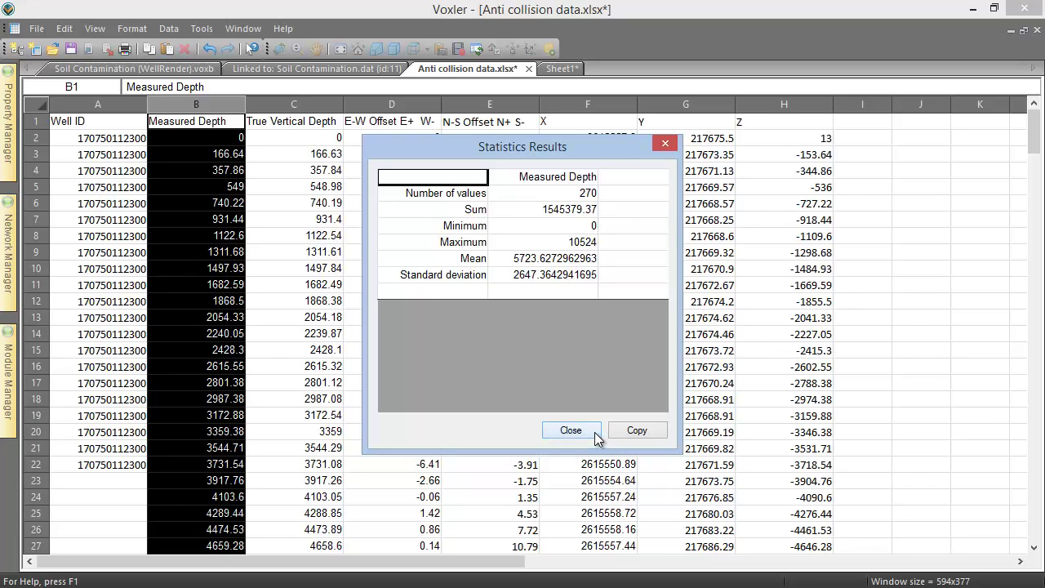
{"action": "left_click", "coordinate": [595, 432]}
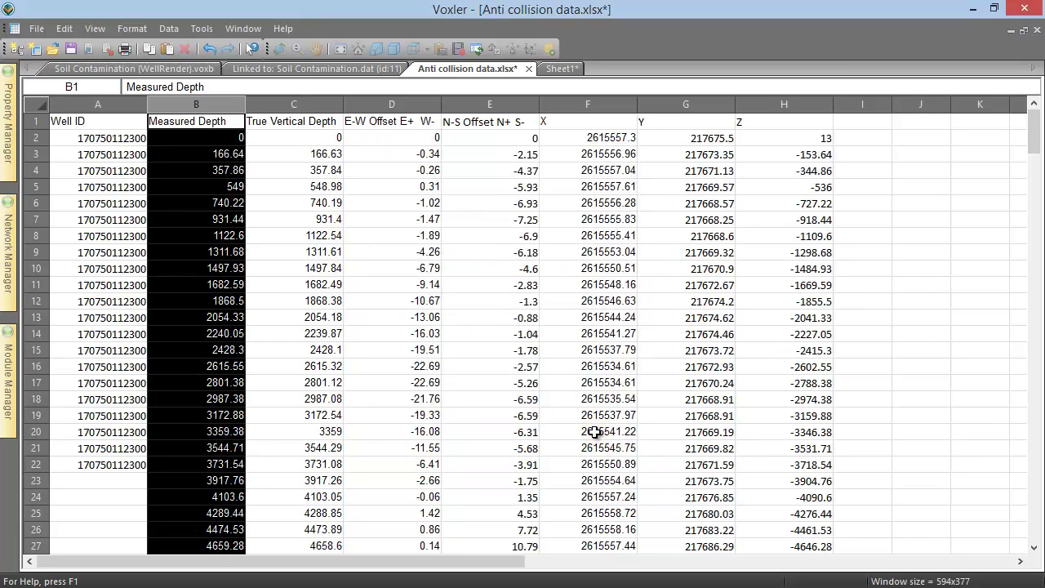
Open New Projected Coordinates with source X column F and source Y column G
{"action": "left_click", "coordinate": [171, 28]}
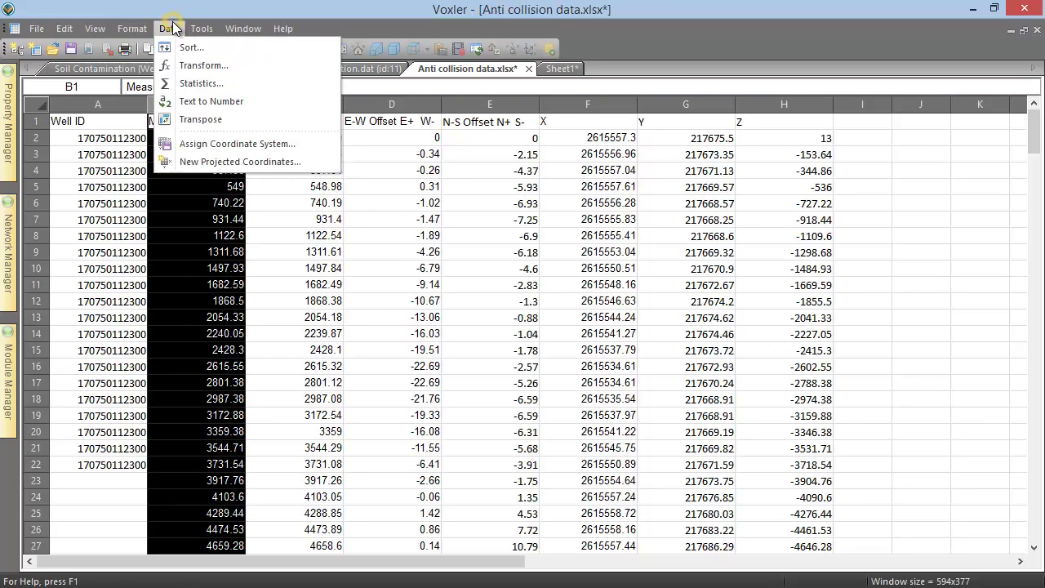
{"action": "left_click", "coordinate": [305, 162]}
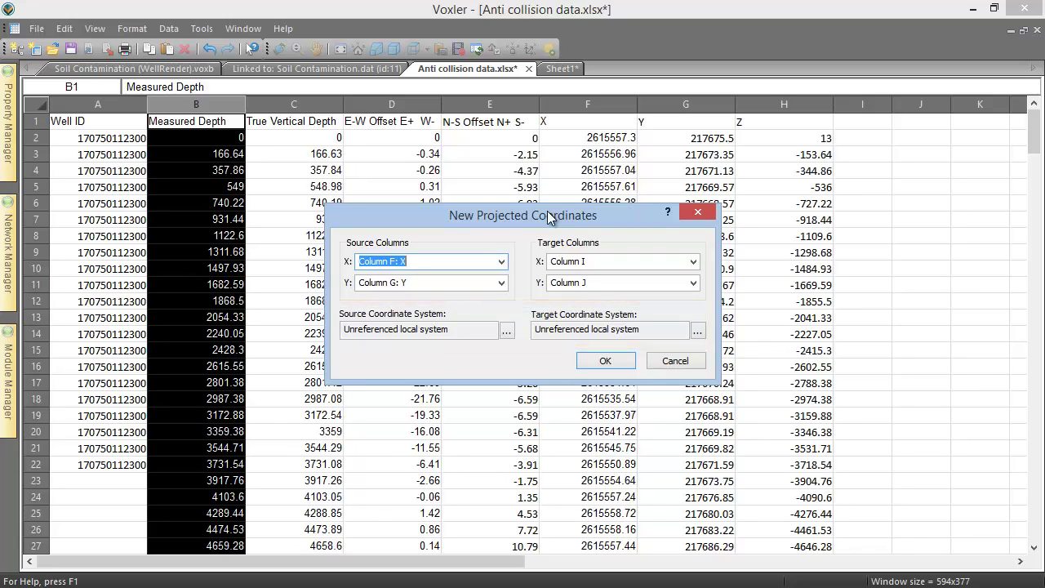
{"action": "left_click", "coordinate": [501, 261]}
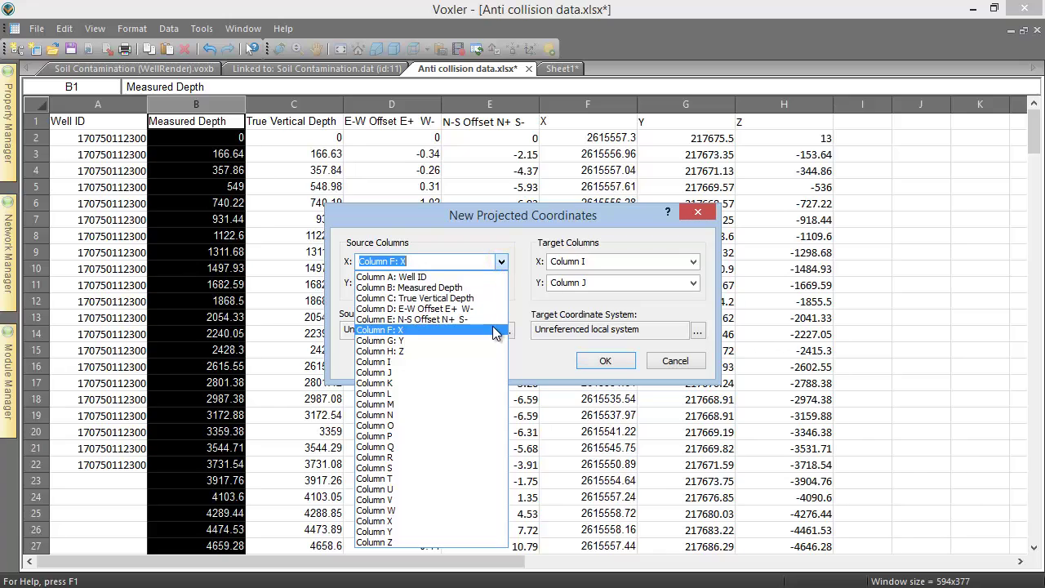
{"action": "left_click", "coordinate": [494, 327]}
{"action": "left_click", "coordinate": [503, 282]}
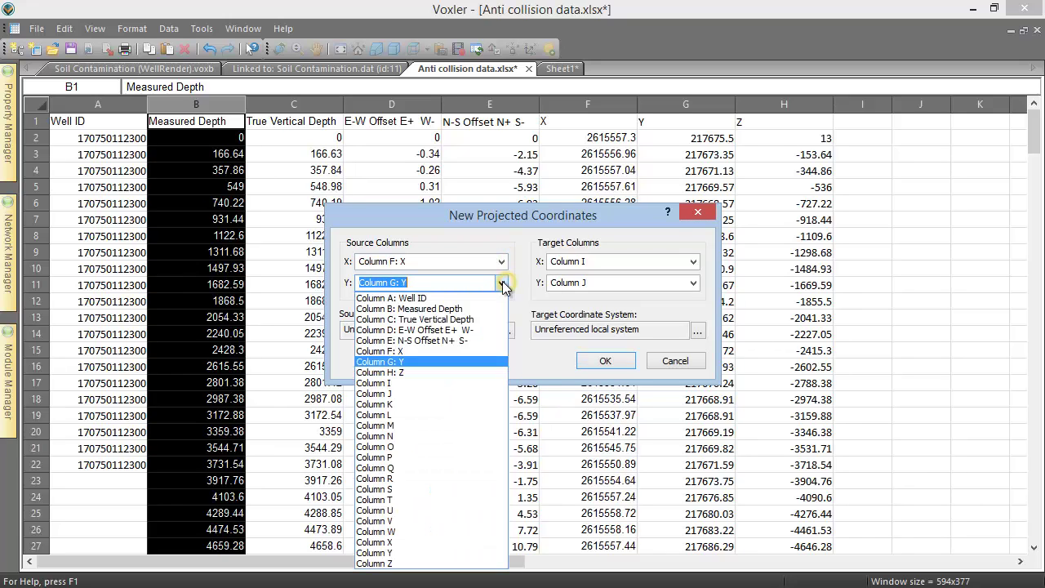
{"action": "left_click", "coordinate": [485, 357]}
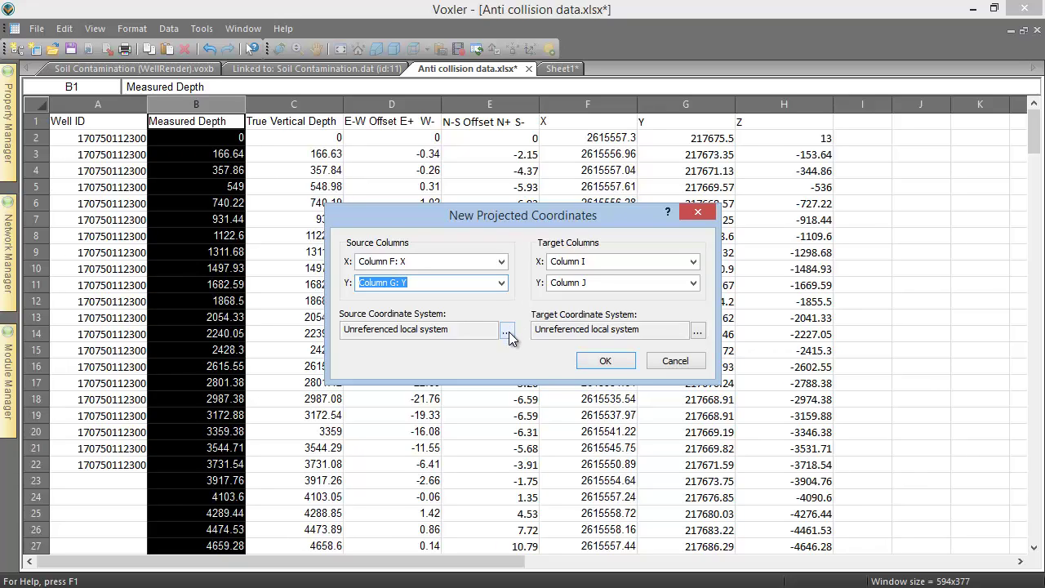
Set the source coordinate system to North America NAD27 UTM zone 11N
{"action": "left_click", "coordinate": [508, 331]}
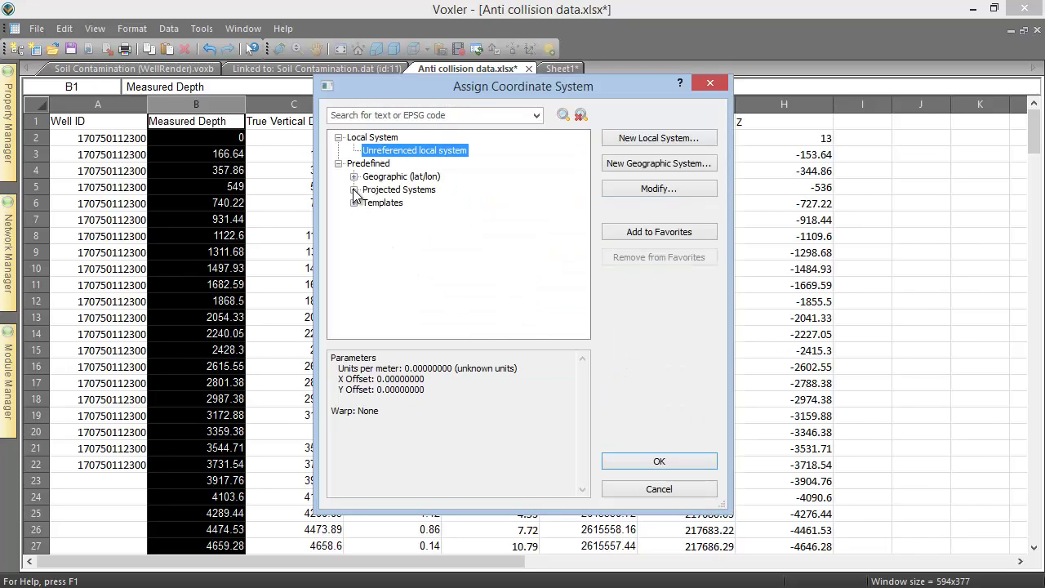
{"action": "left_click", "coordinate": [354, 189]}
{"action": "left_click", "coordinate": [370, 242]}
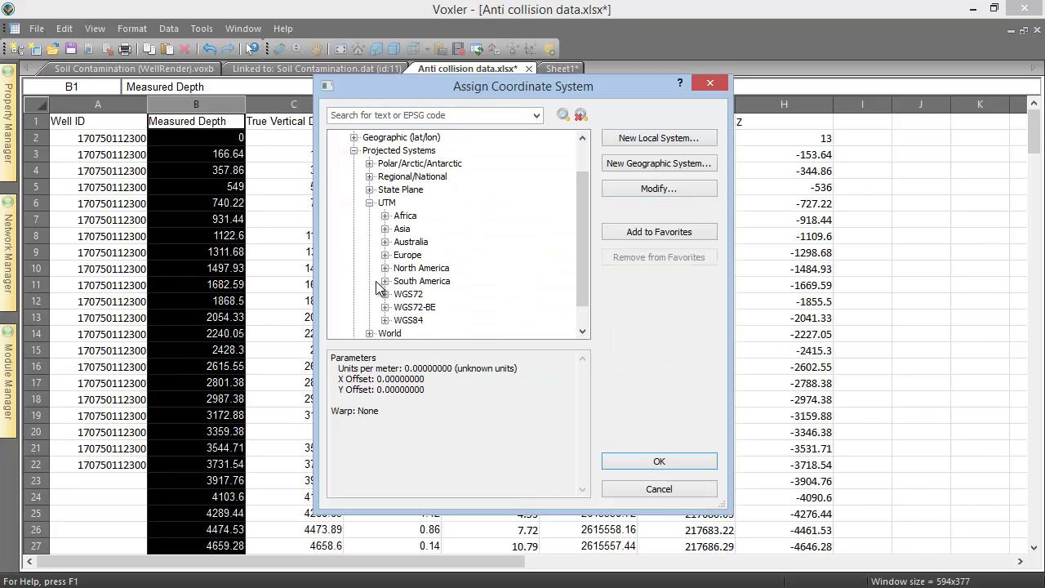
{"action": "left_click", "coordinate": [385, 269]}
{"action": "scroll", "coordinate": [416, 272], "scroll_direction": "down", "scroll_amount": 2}
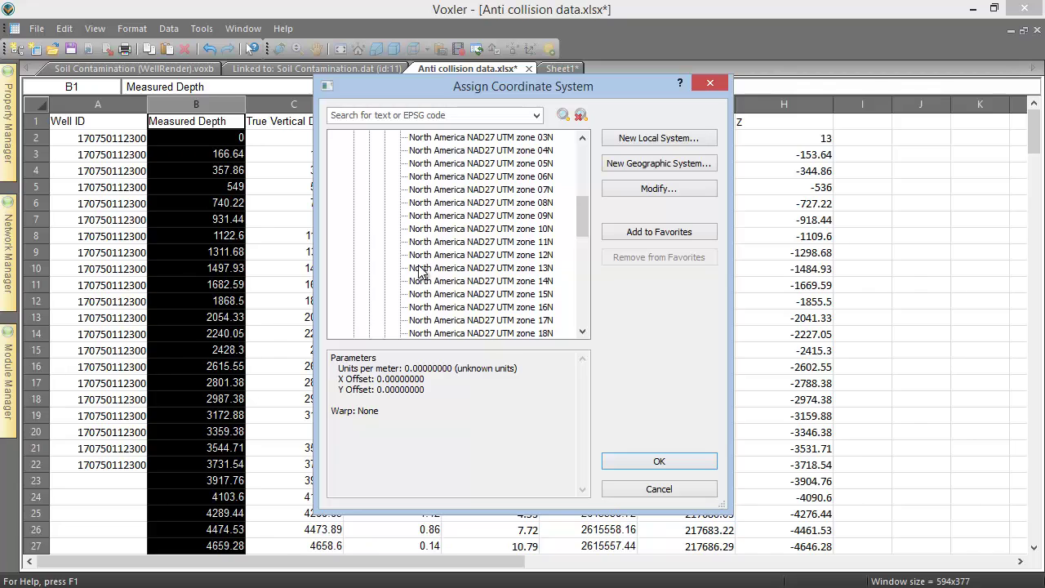
{"action": "left_click", "coordinate": [533, 243]}
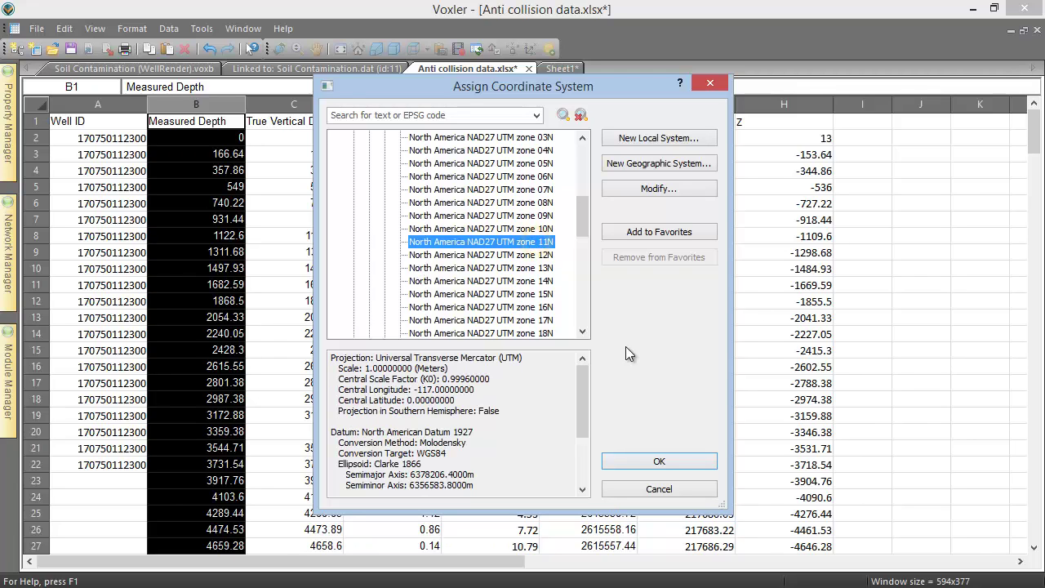
{"action": "left_click", "coordinate": [631, 462]}
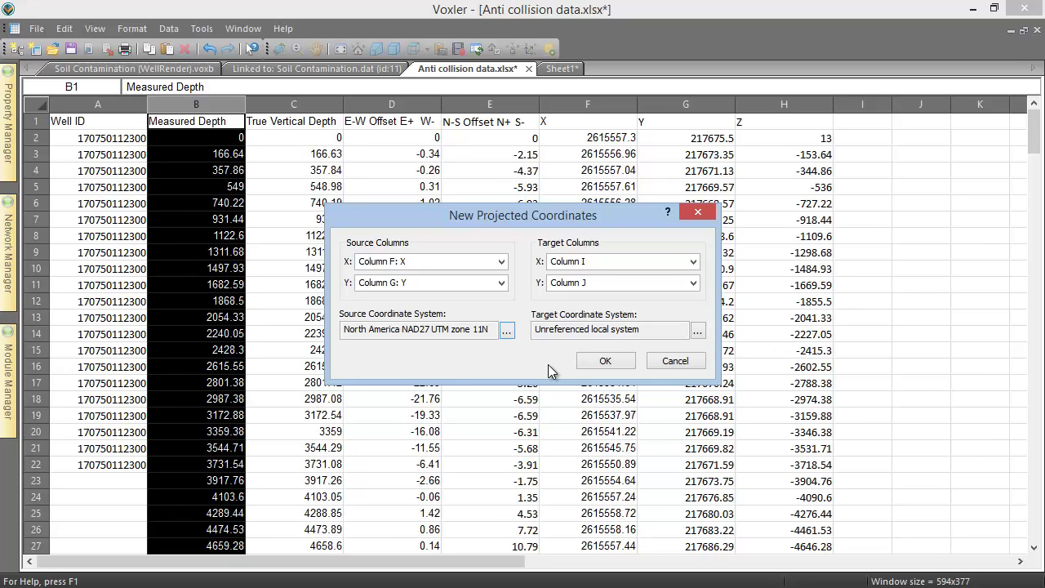
Search for and set World Geodetic System 1984 as the target coordinate system
{"action": "left_click", "coordinate": [698, 333]}
{"action": "left_click", "coordinate": [483, 115]}
{"action": "type", "text": "Wor"}
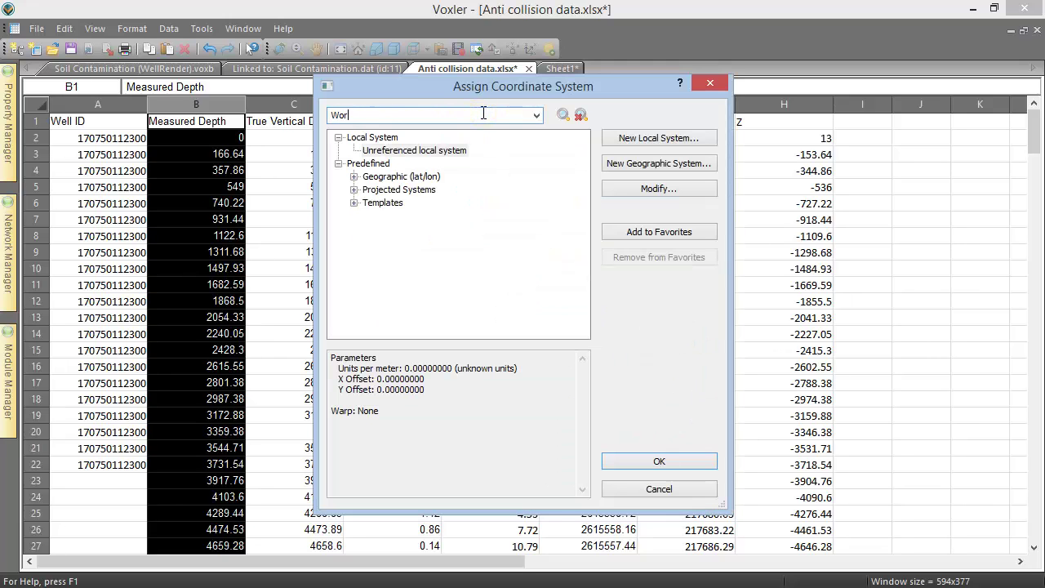
{"action": "type", "text": "ld Geodetic System 1984"}
{"action": "left_click", "coordinate": [565, 116]}
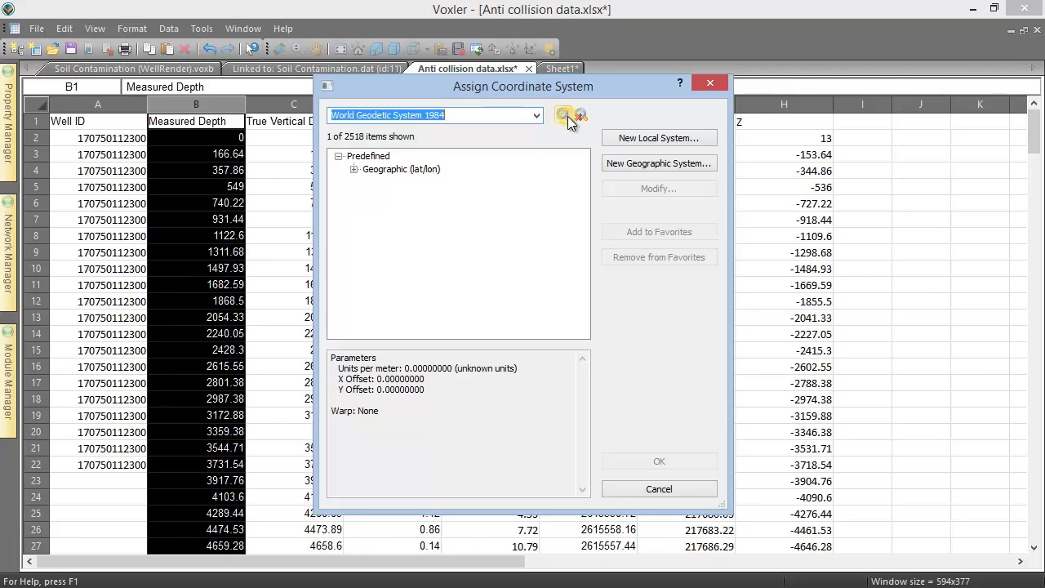
{"action": "left_click", "coordinate": [354, 169]}
{"action": "left_click", "coordinate": [397, 182]}
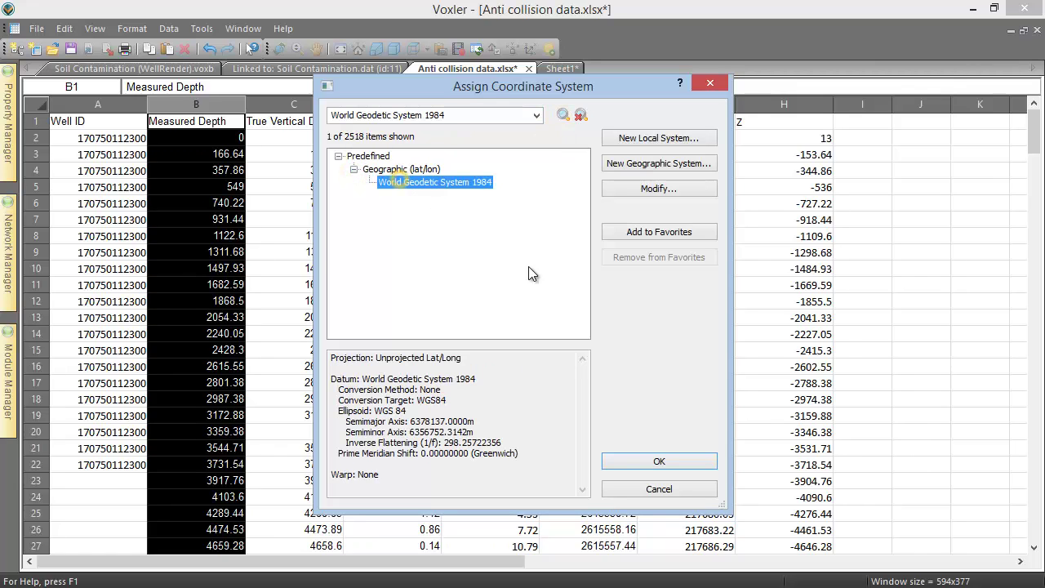
{"action": "left_click", "coordinate": [634, 462]}
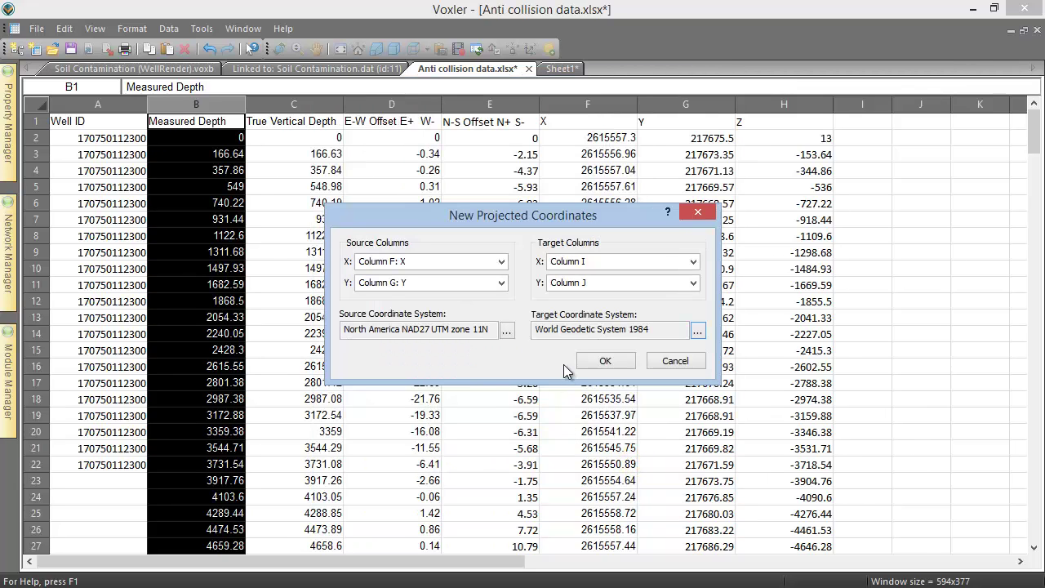
Write the WGS 1984 coordinates into columns I and J and resize column H beside them
{"action": "left_click", "coordinate": [605, 361]}
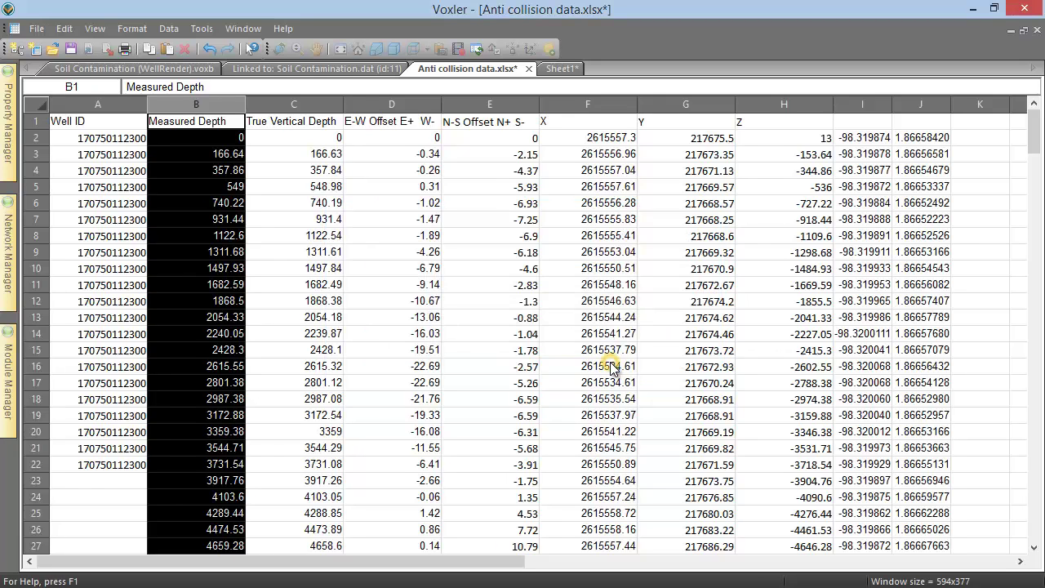
{"action": "left_click_drag", "start_coordinate": [833, 105], "coordinate": [984, 104]}
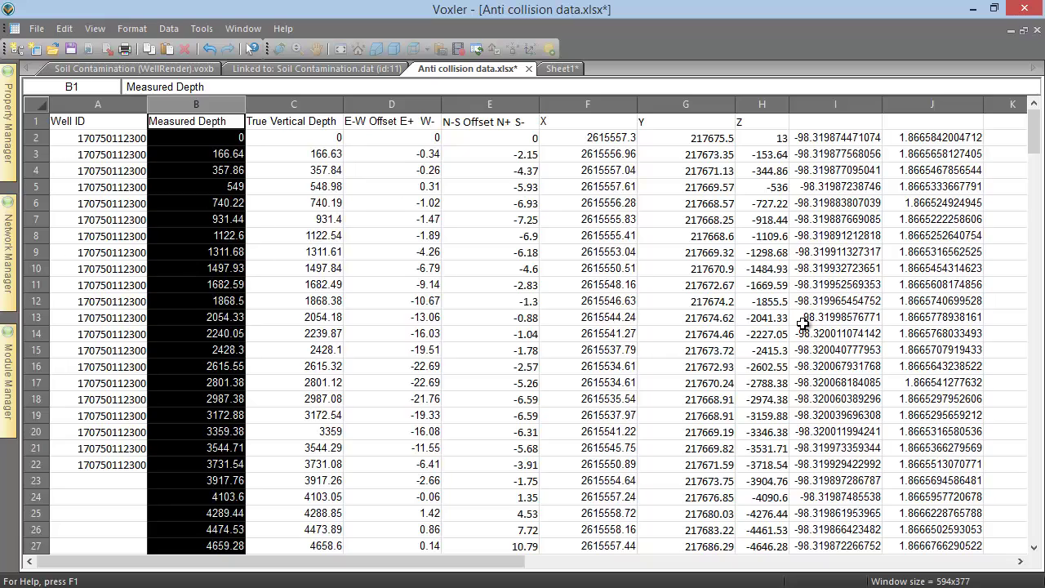
{"action": "left_click", "coordinate": [38, 30]}
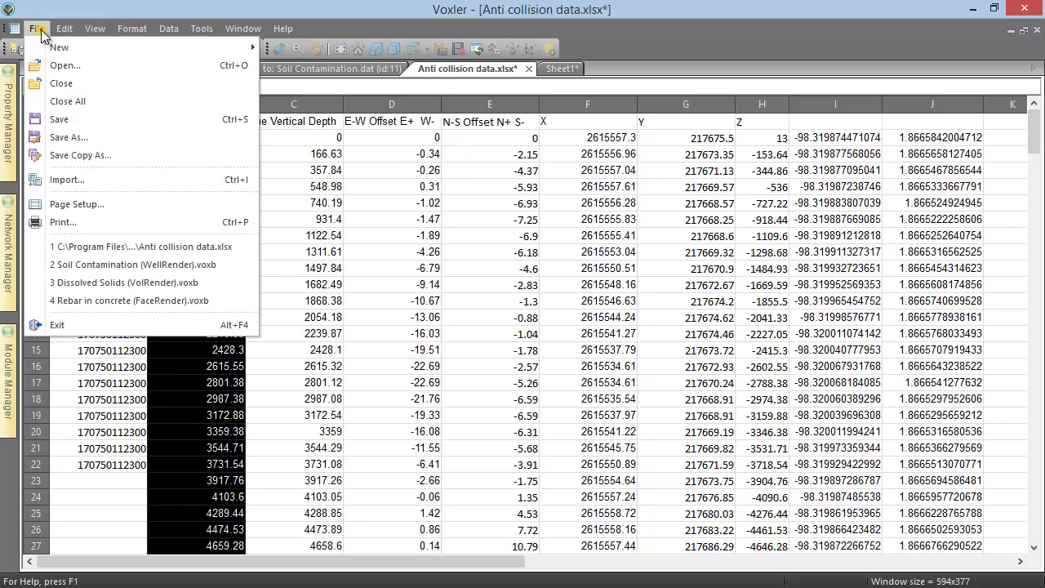
Save the worksheet under the new file name NewName.xlsx
{"action": "left_click", "coordinate": [136, 136]}
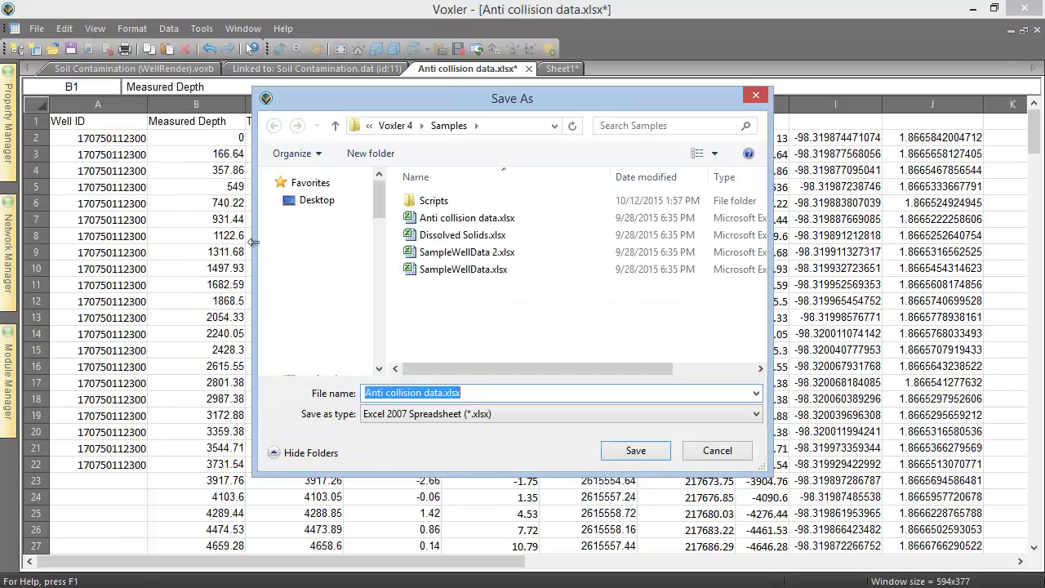
{"action": "key", "text": "BackSpace"}
{"action": "type", "text": "NewName"}
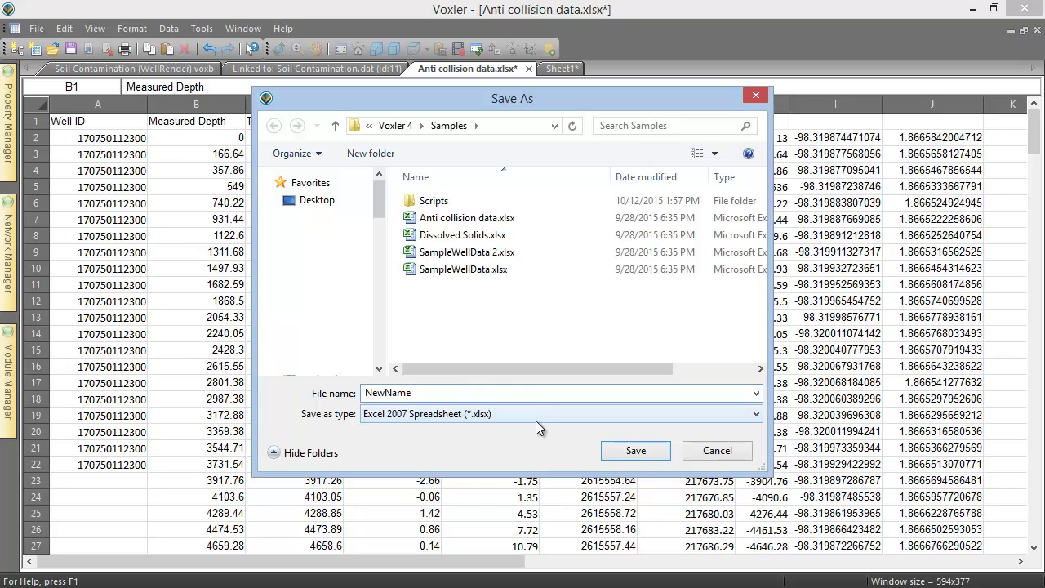
{"action": "left_click", "coordinate": [634, 450]}
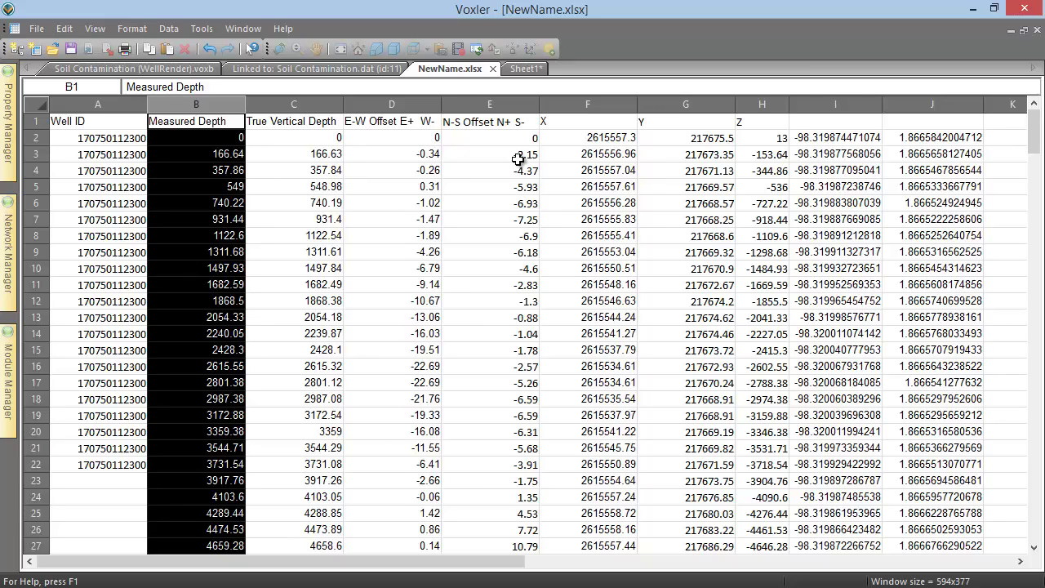
Save a copy of the worksheet as Copy.xlsx, keeping NewName.xlsx open
{"action": "left_click", "coordinate": [35, 28]}
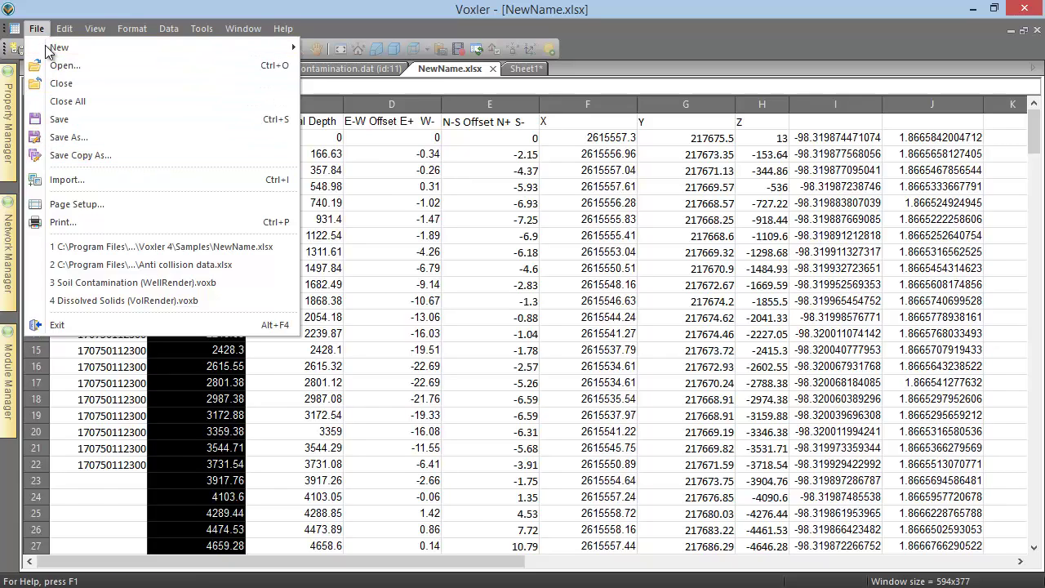
{"action": "left_click", "coordinate": [142, 155]}
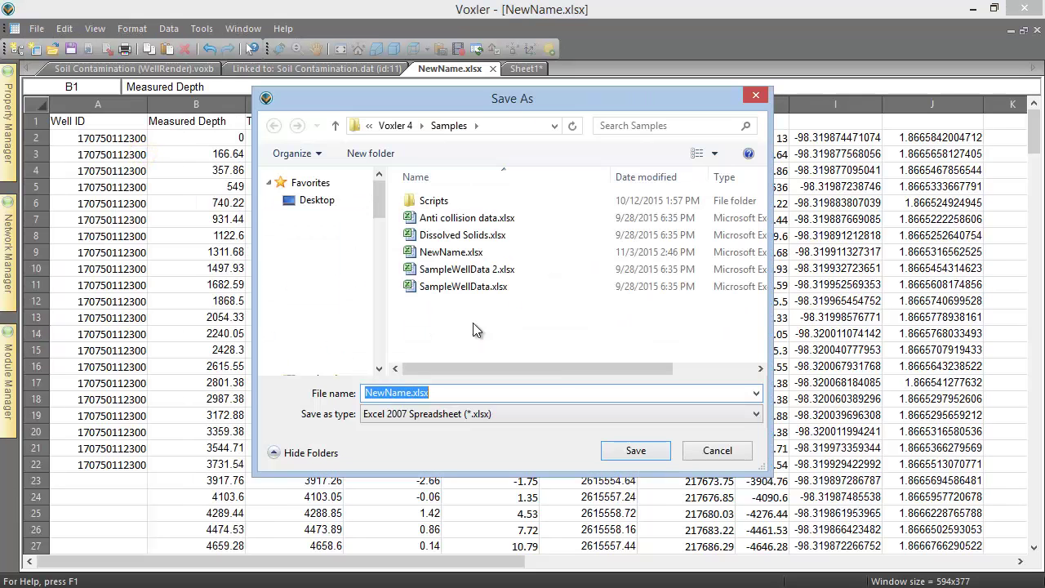
{"action": "type", "text": "Copy"}
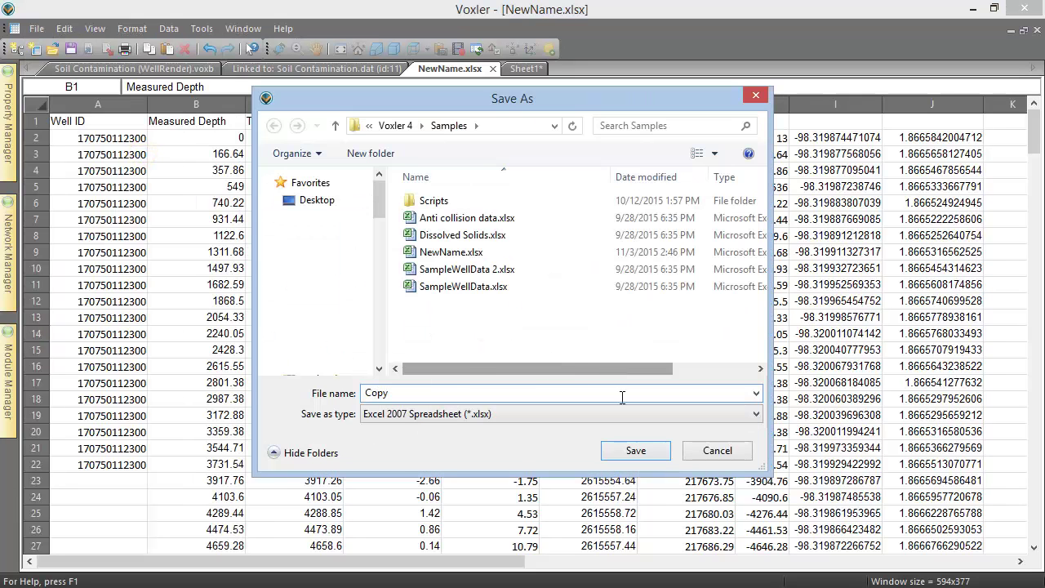
{"action": "left_click", "coordinate": [635, 451]}
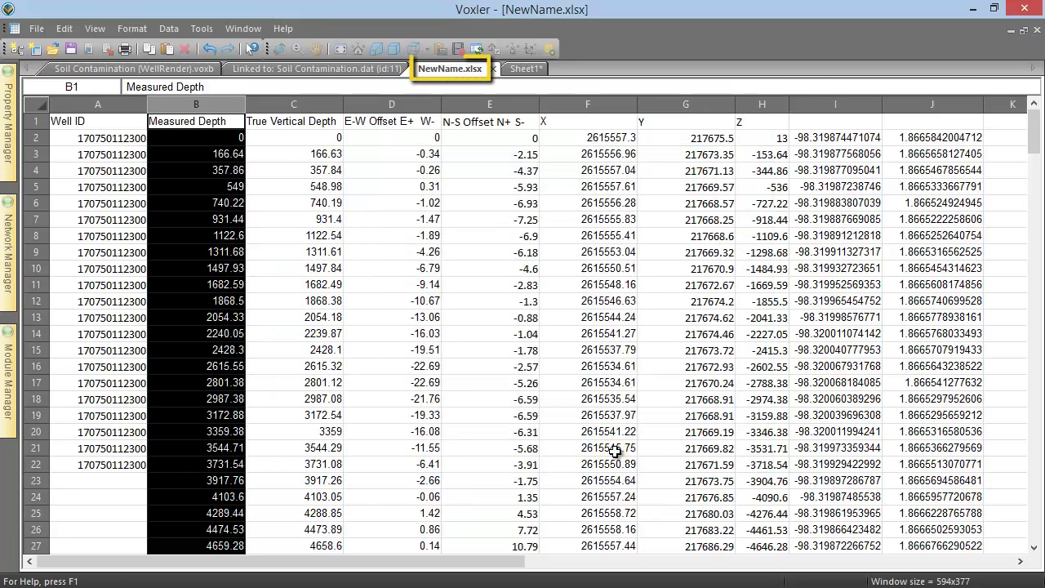